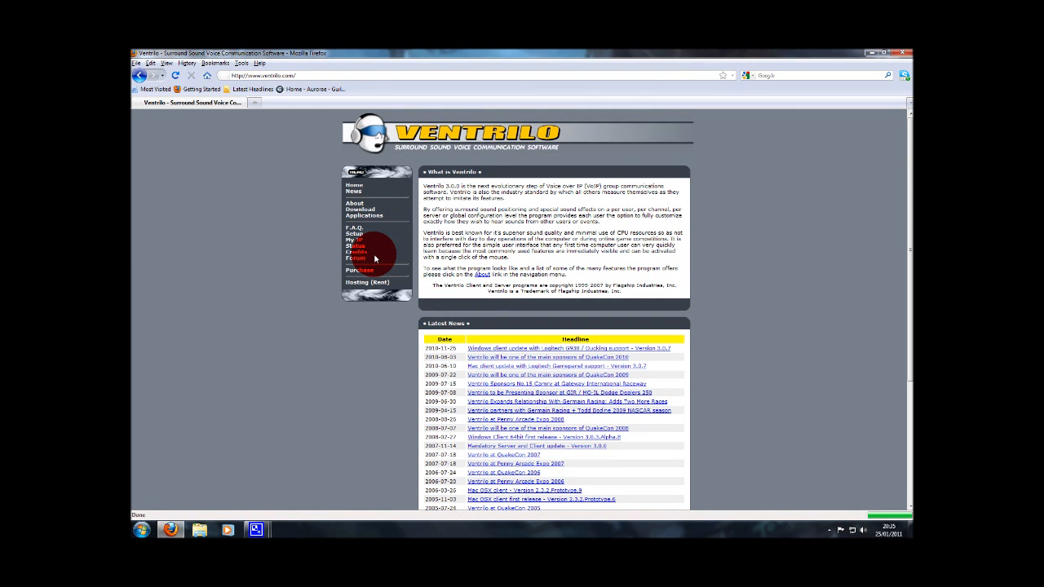
Step: Download the Ventrilo Client Windows x64 installer (ventrilo-3.0.7-Windows-x64.exe) from ventrilo.com
click(367, 212)
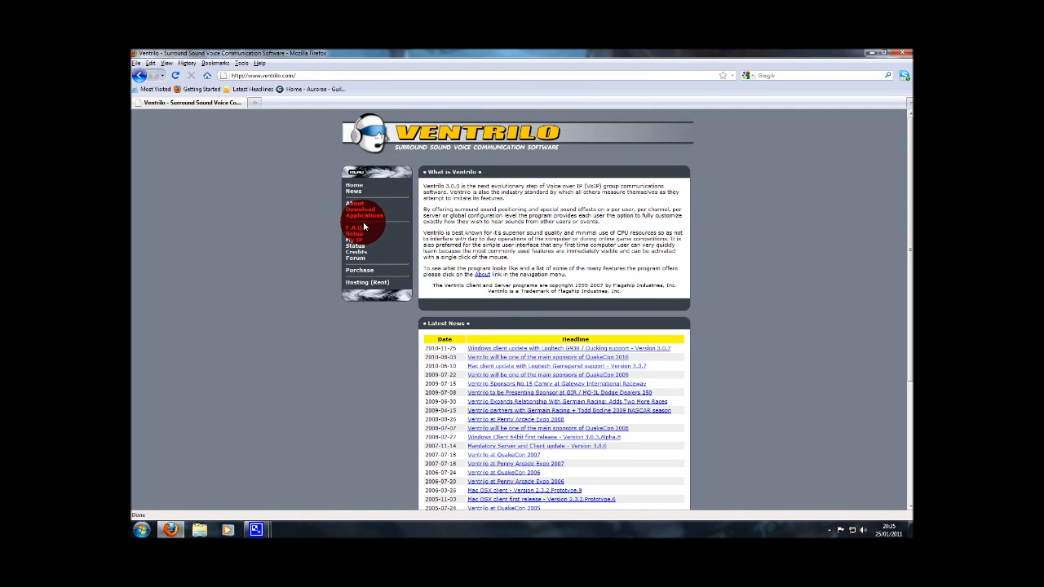
scroll(569, 204, down, 3)
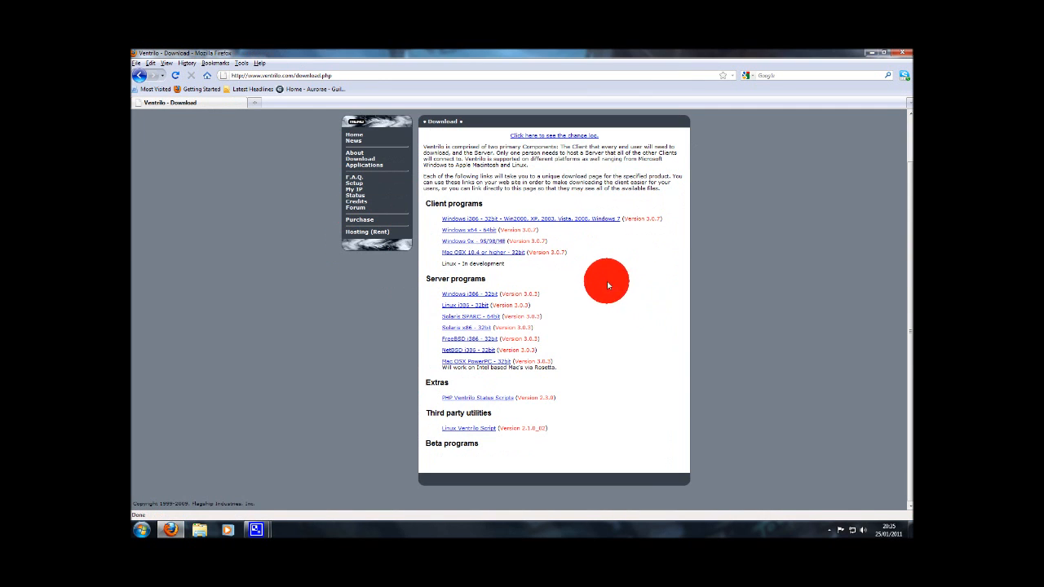
click(461, 232)
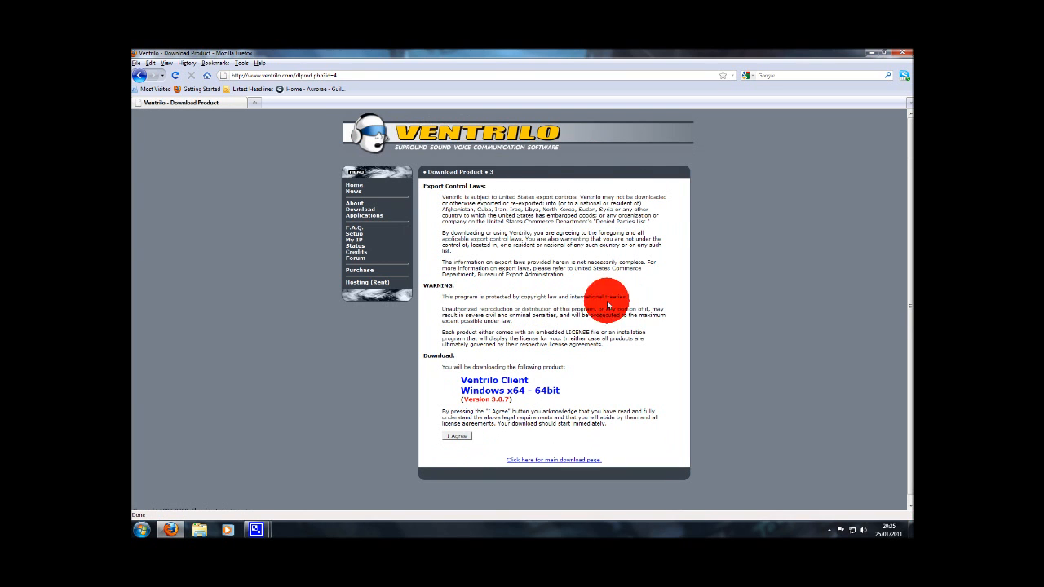
click(457, 436)
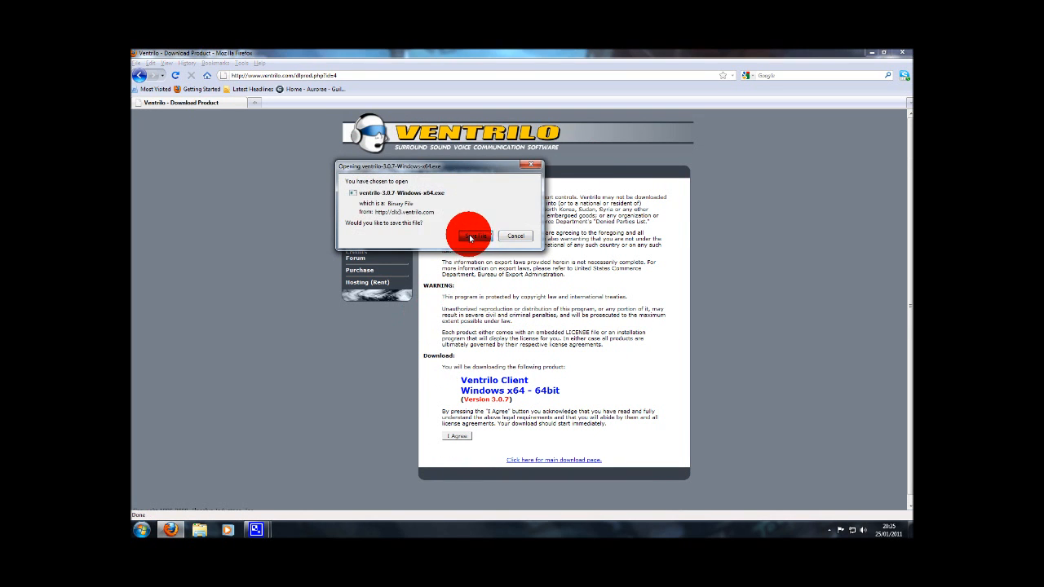
click(473, 235)
drag(484, 296, 287, 179)
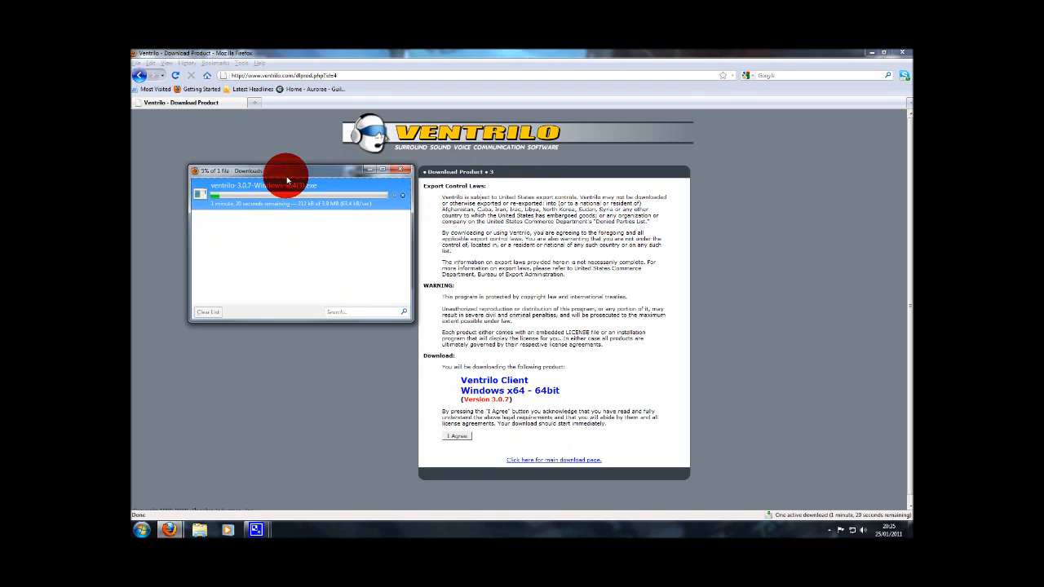
click(319, 356)
Step: Download the Ventrilo Server Windows i386 - 32bit installer, accepting the terms
click(359, 209)
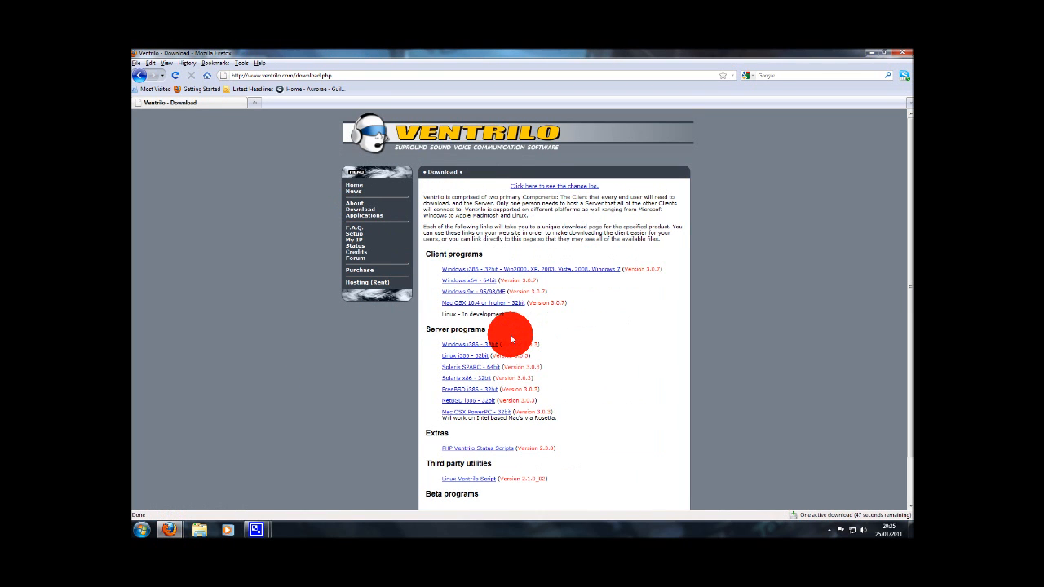
click(470, 346)
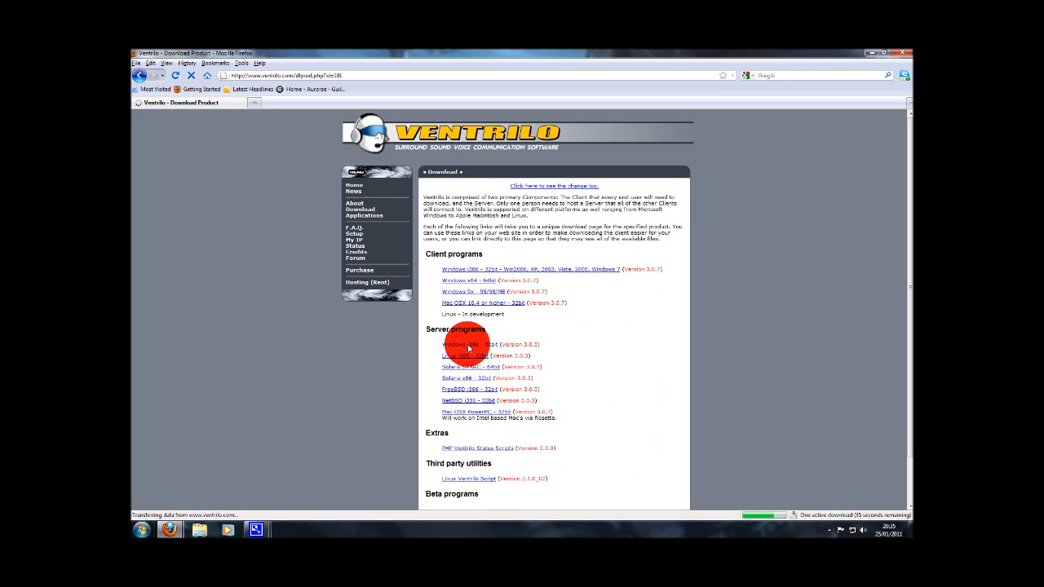
scroll(499, 393, down, 1)
click(450, 428)
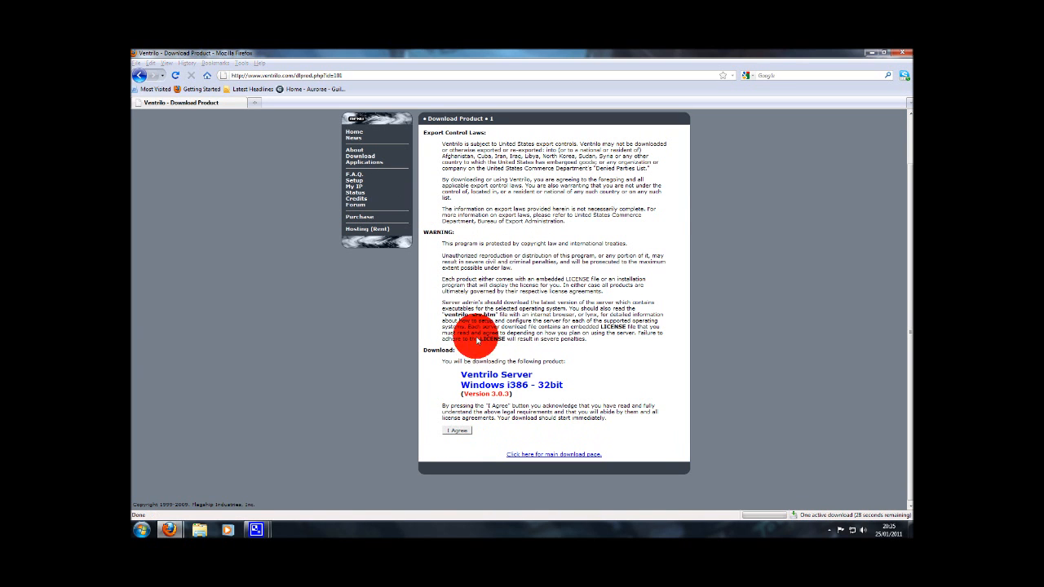
click(473, 235)
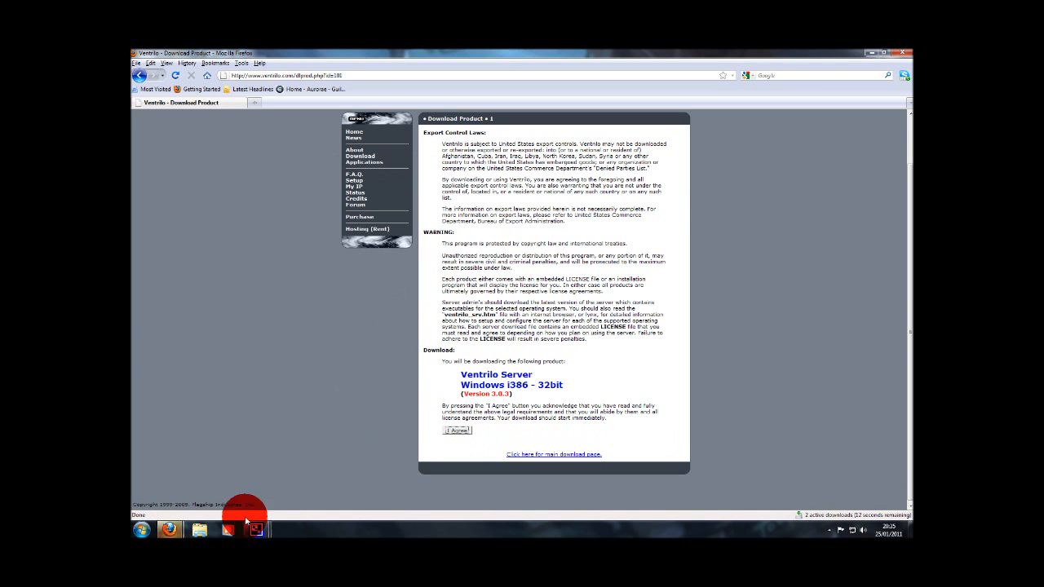
Step: Reposition the downloads list and close Firefox
click(164, 532)
click(298, 454)
drag(289, 174, 485, 199)
click(332, 296)
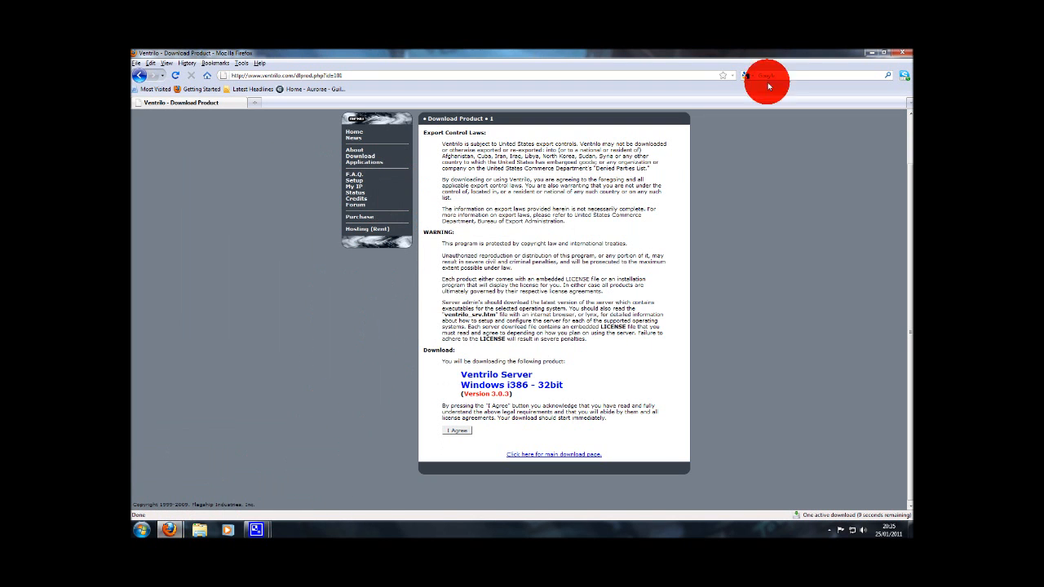
click(904, 53)
drag(473, 204, 466, 180)
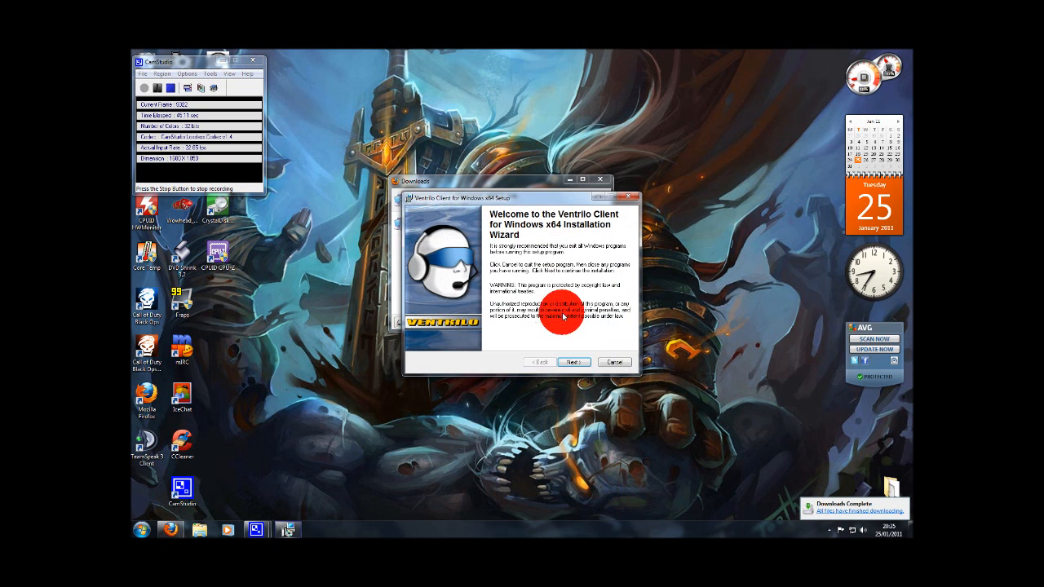
Step: Install the Ventrilo Client for Windows x64 with the default location, accepting the license
click(574, 360)
click(538, 335)
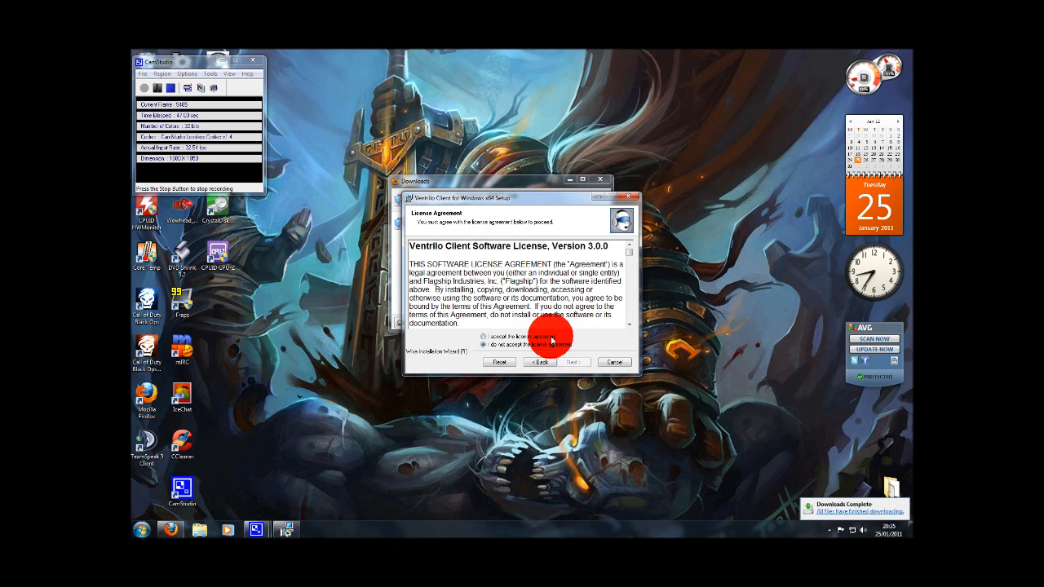
click(579, 360)
click(579, 360)
click(579, 359)
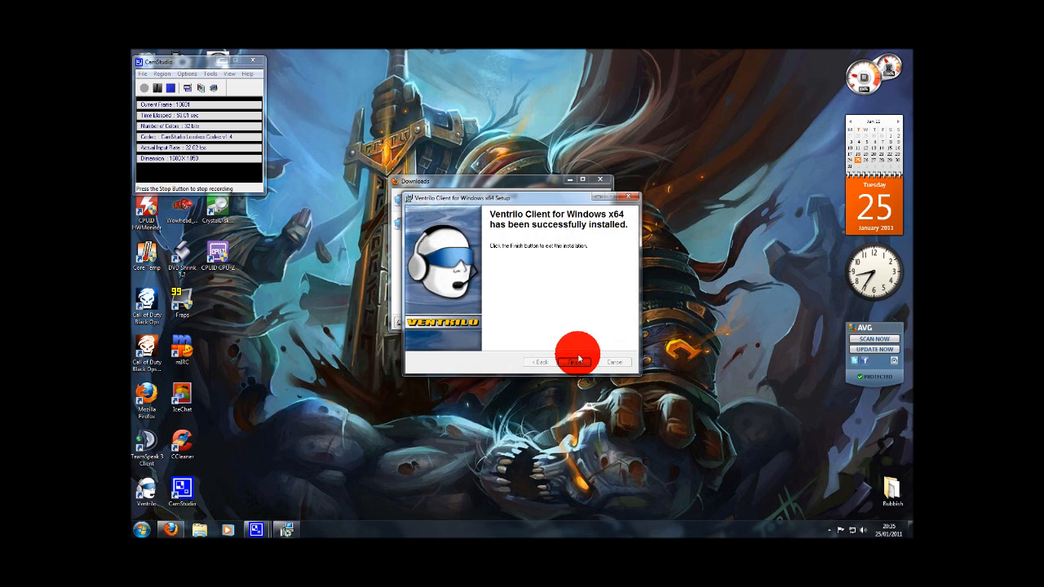
click(573, 356)
double_click(442, 231)
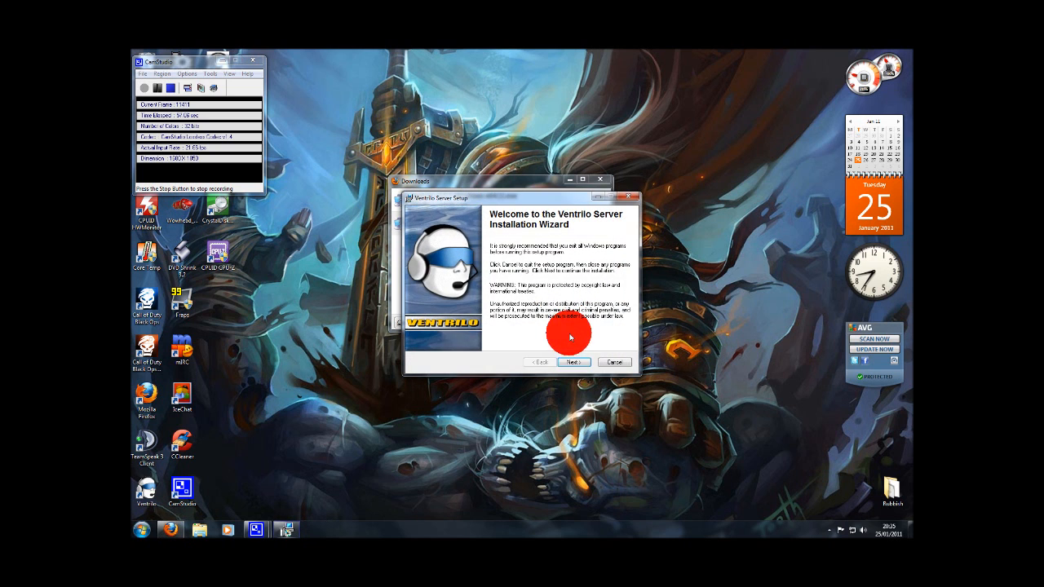
Step: Install the Ventrilo Server with the default user information and install location
click(573, 361)
click(573, 364)
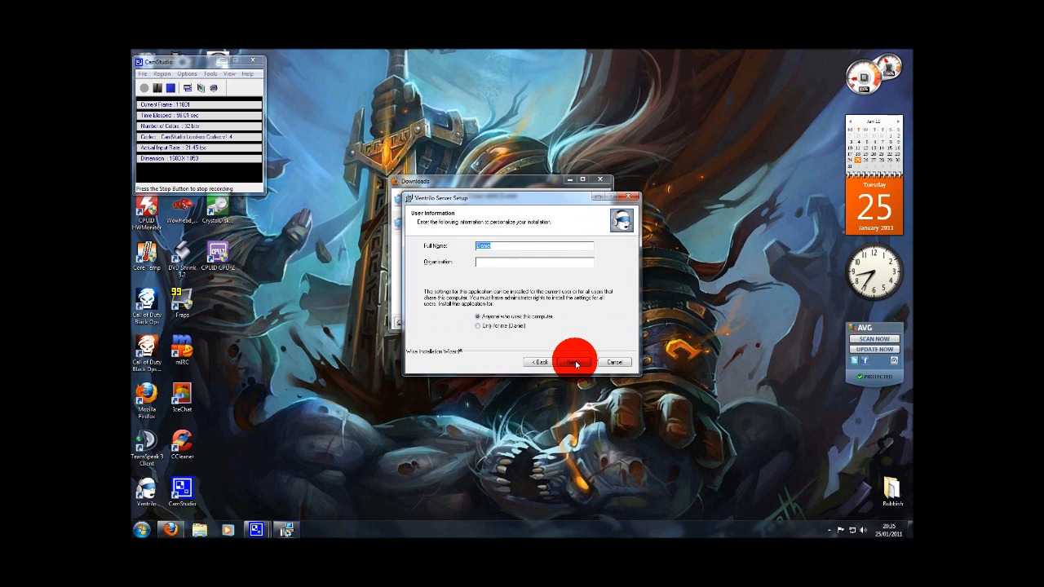
click(574, 363)
click(574, 364)
click(573, 363)
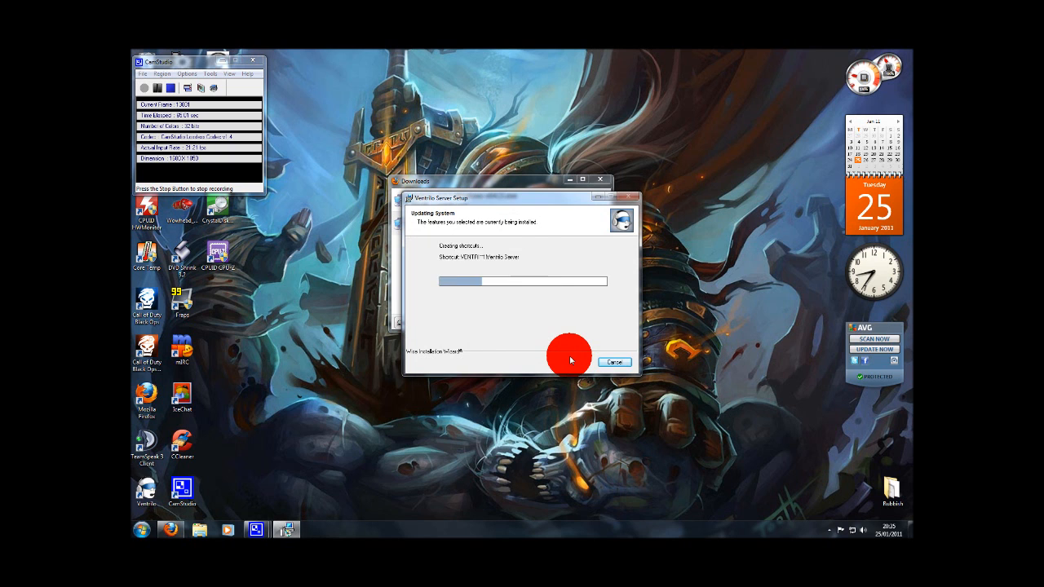
click(570, 362)
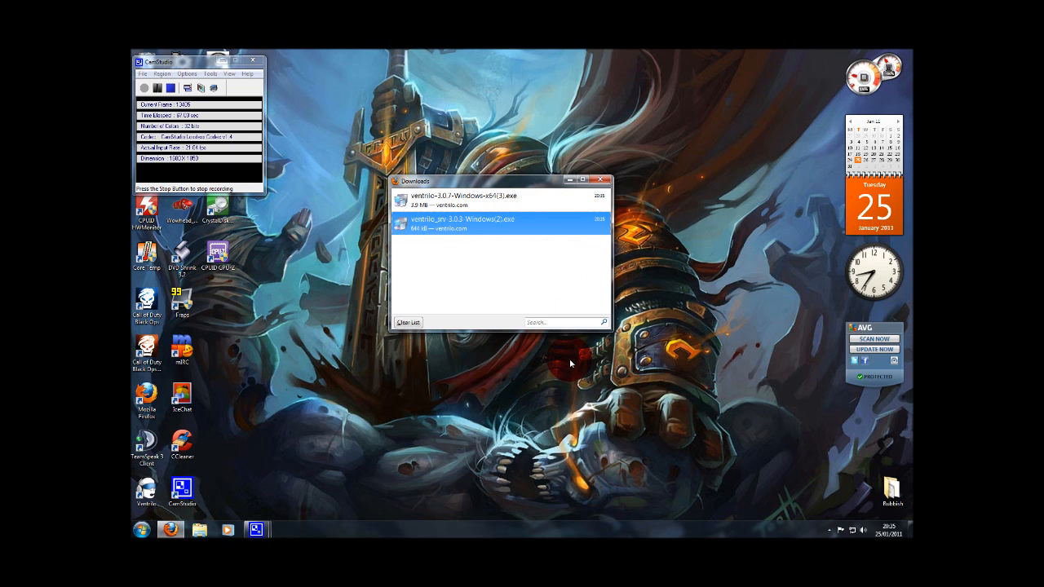
Step: Open the ventrilo_srv settings file in Notepad via All Programs > VentSrv > Edit INI
click(141, 530)
click(157, 488)
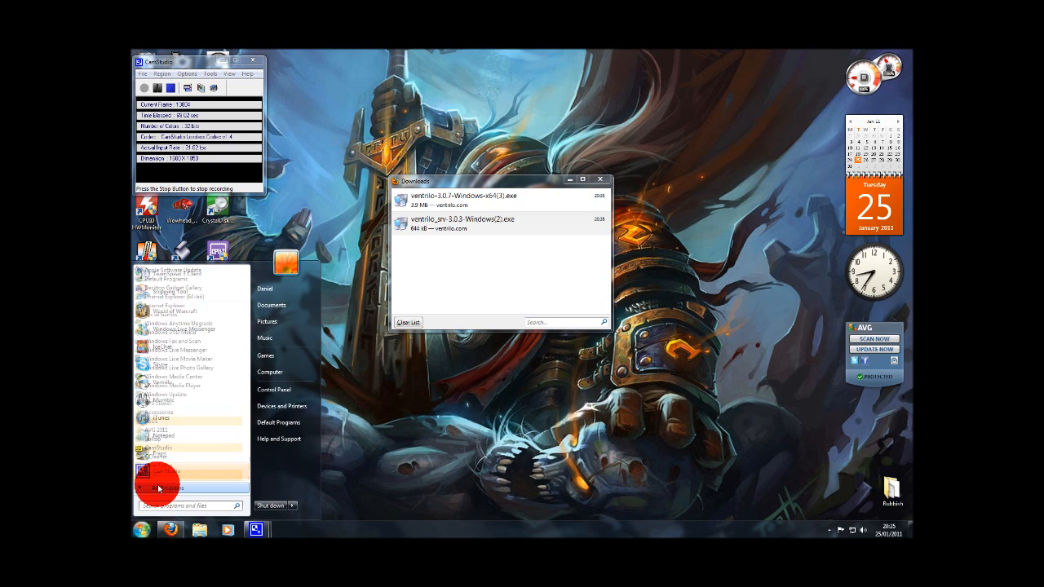
scroll(184, 421, down, 10)
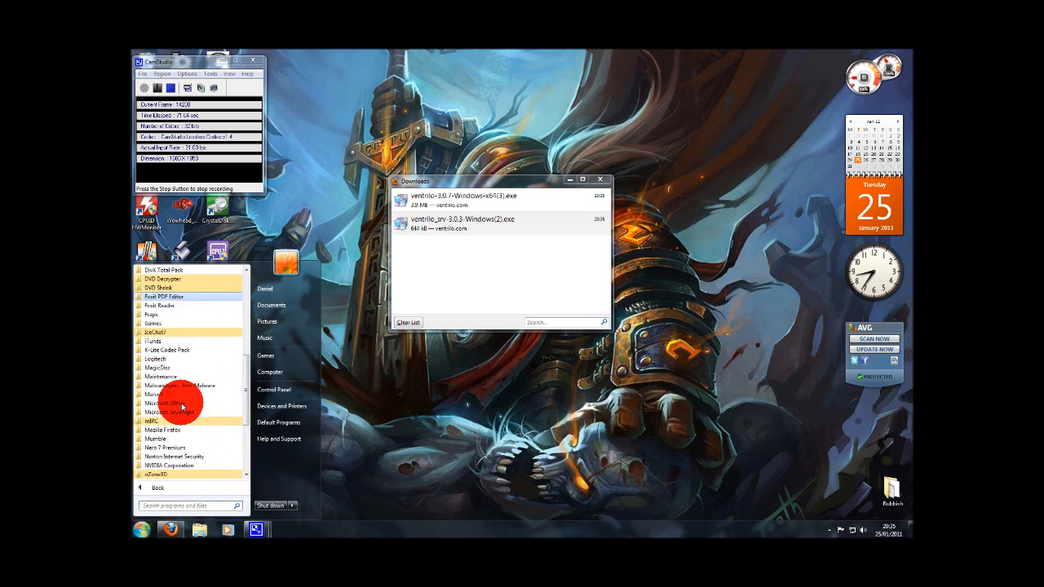
click(163, 439)
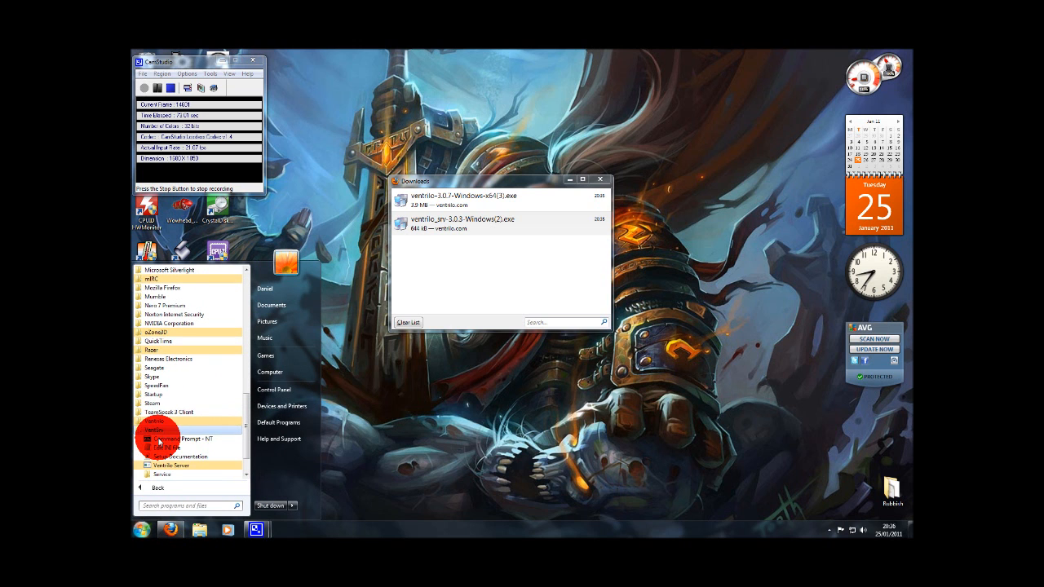
click(176, 450)
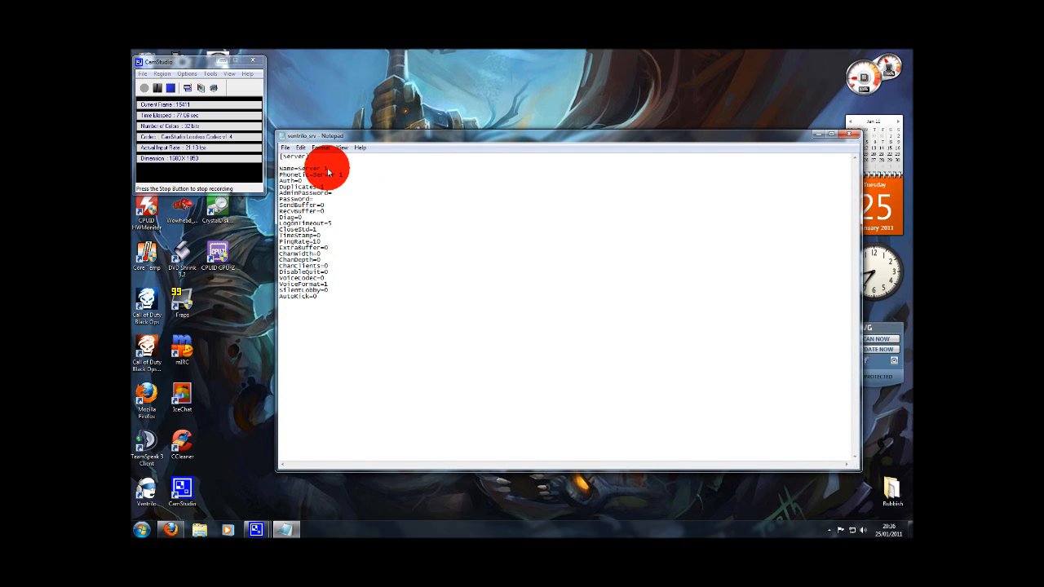
Step: Remove the default 'Server 1' values from the Name and Phonetic entries
drag(328, 169, 300, 174)
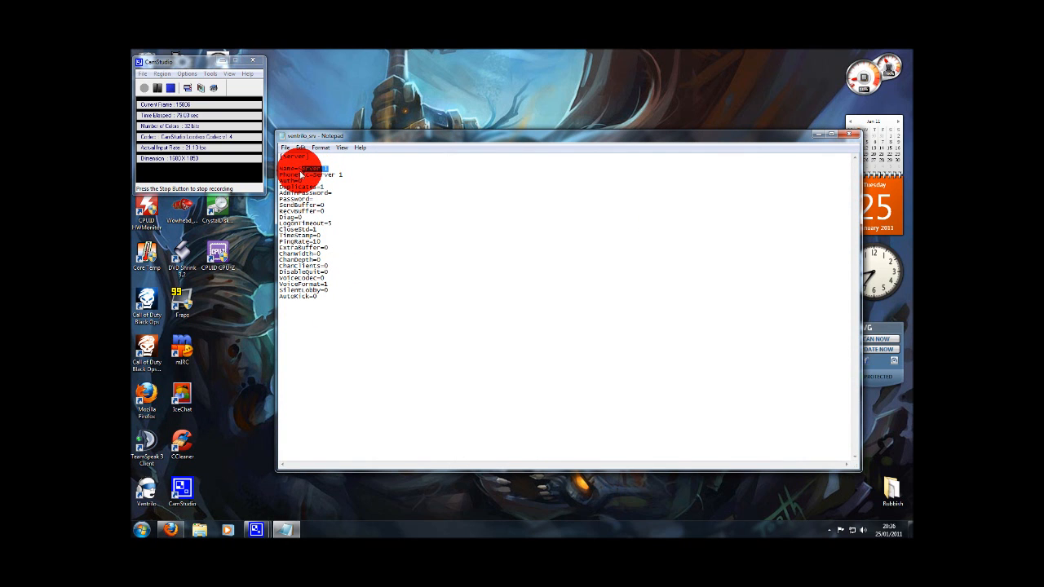
key(BackSpace)
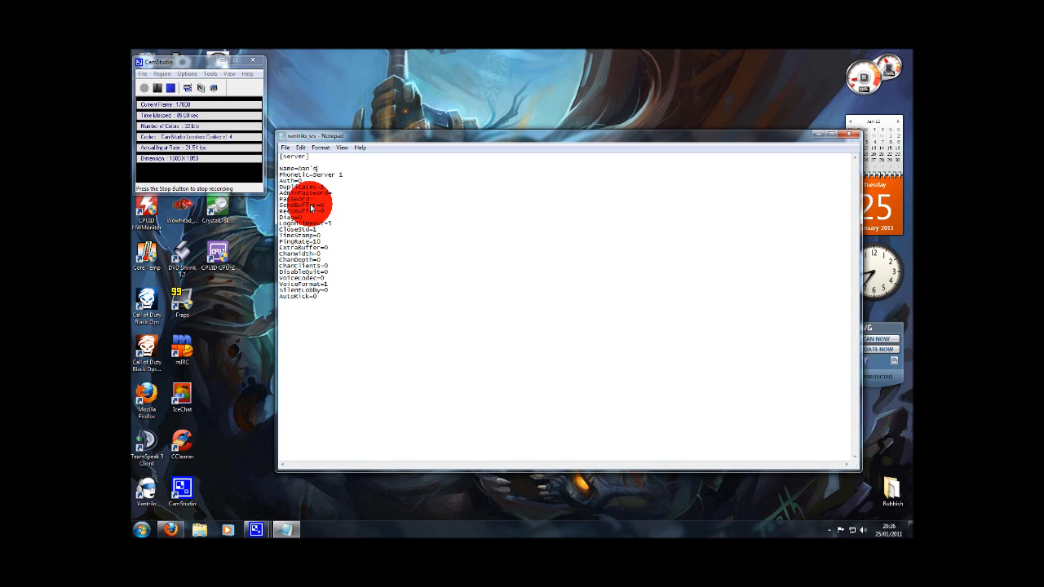
drag(344, 175, 313, 176)
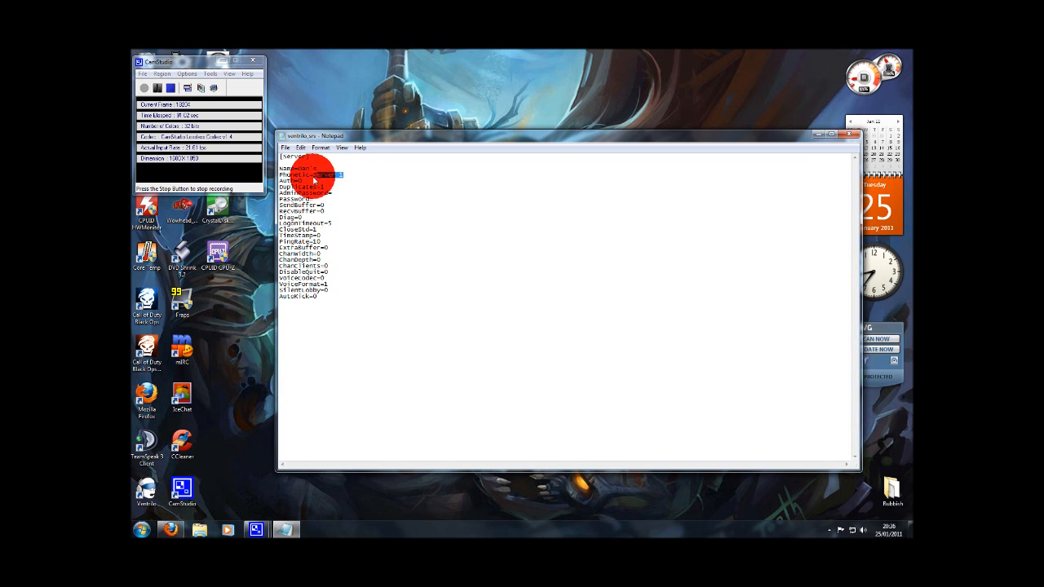
key(Delete)
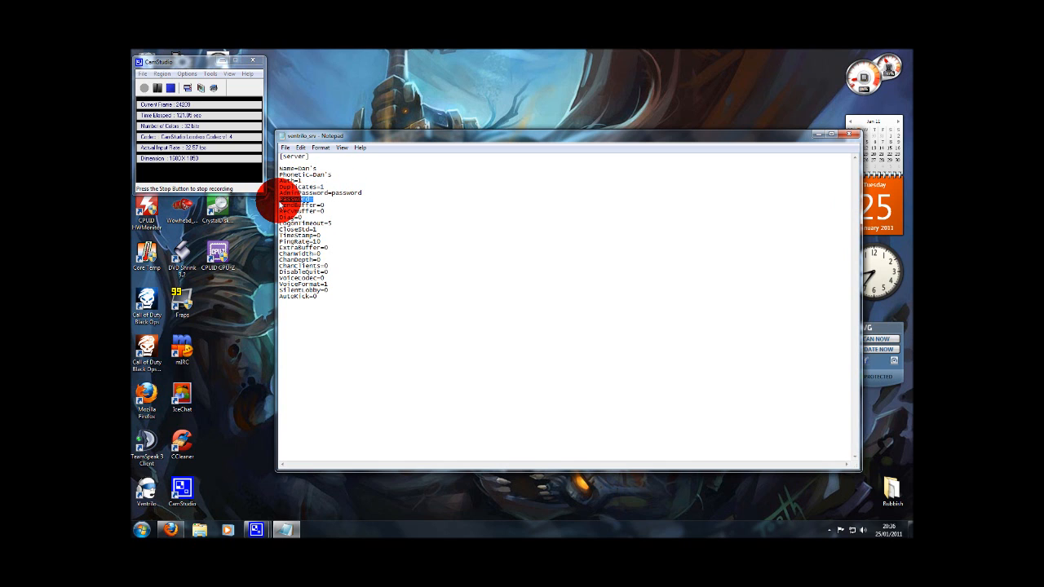
Step: Fill in the server connection Password line and save ventrilo_srv
drag(279, 199, 312, 200)
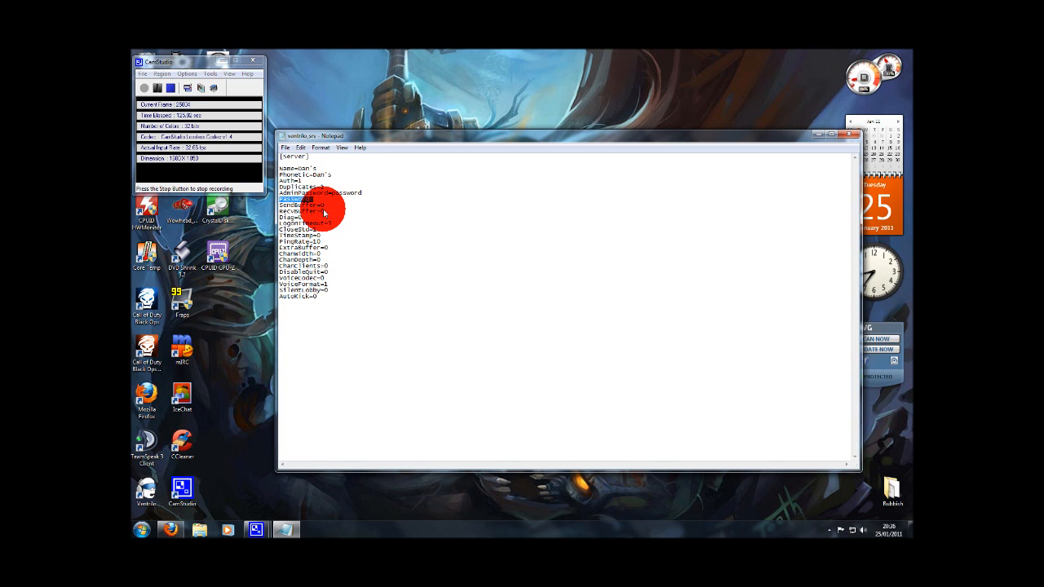
click(326, 200)
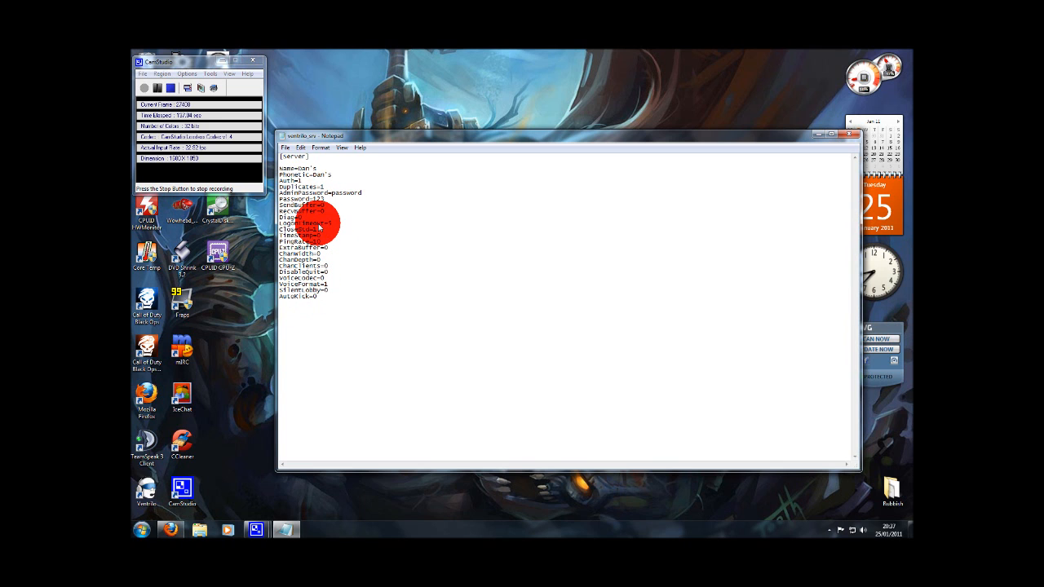
click(286, 149)
click(306, 178)
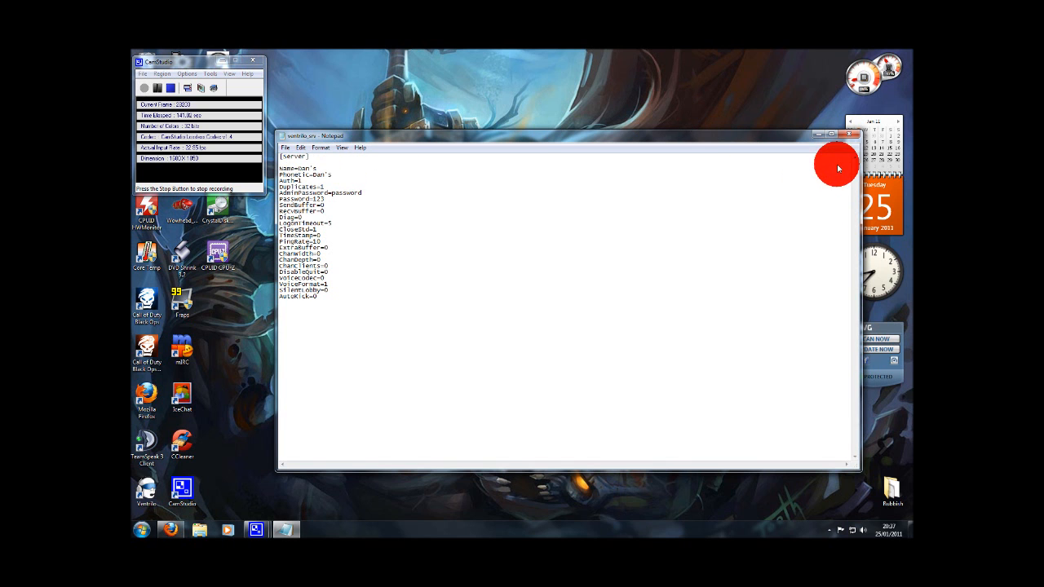
Step: Close Notepad and launch the Ventrilo Server from the VentSrv Start menu folder
click(841, 136)
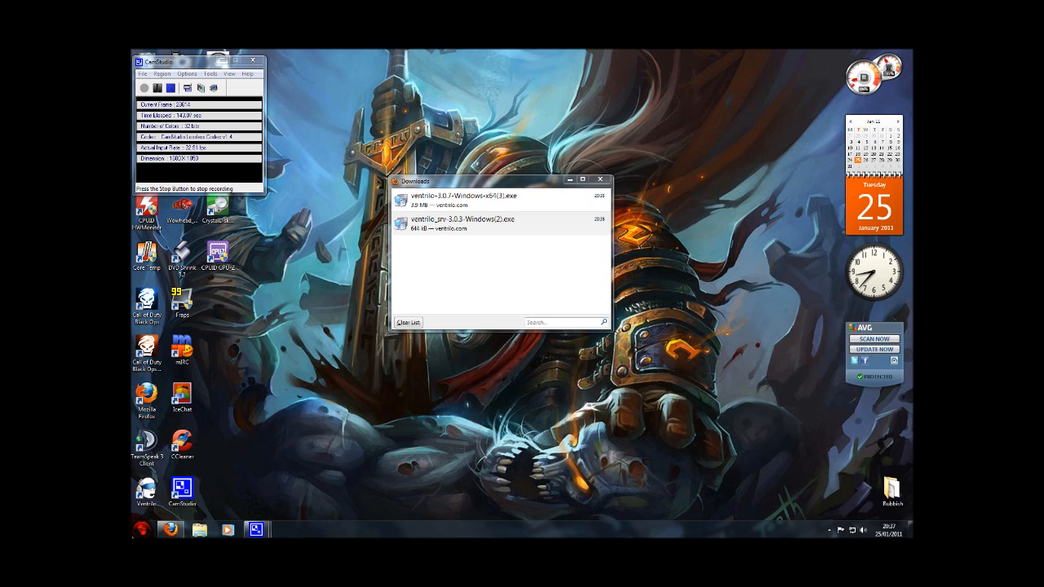
click(142, 530)
click(180, 488)
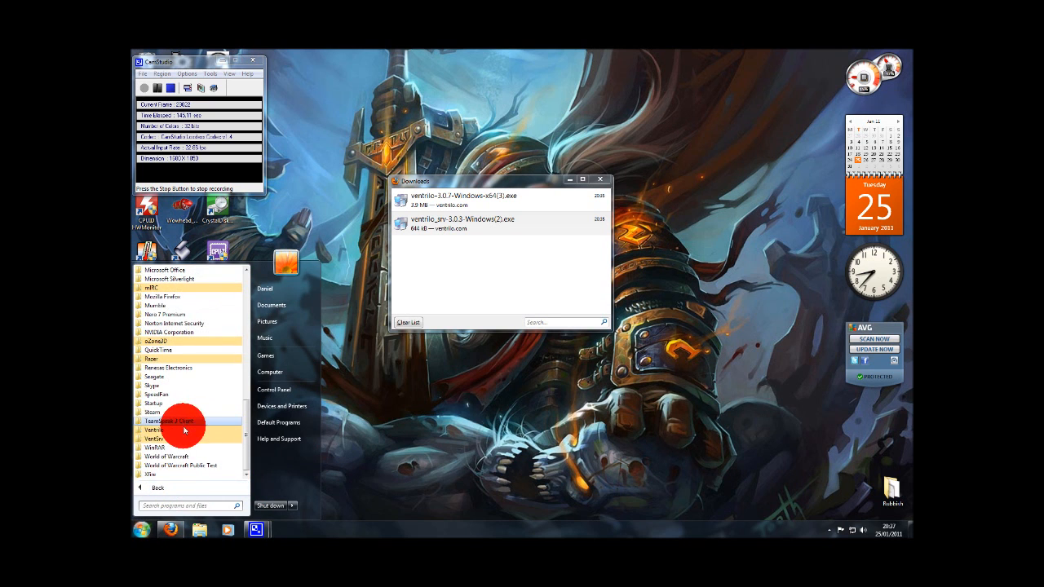
click(163, 430)
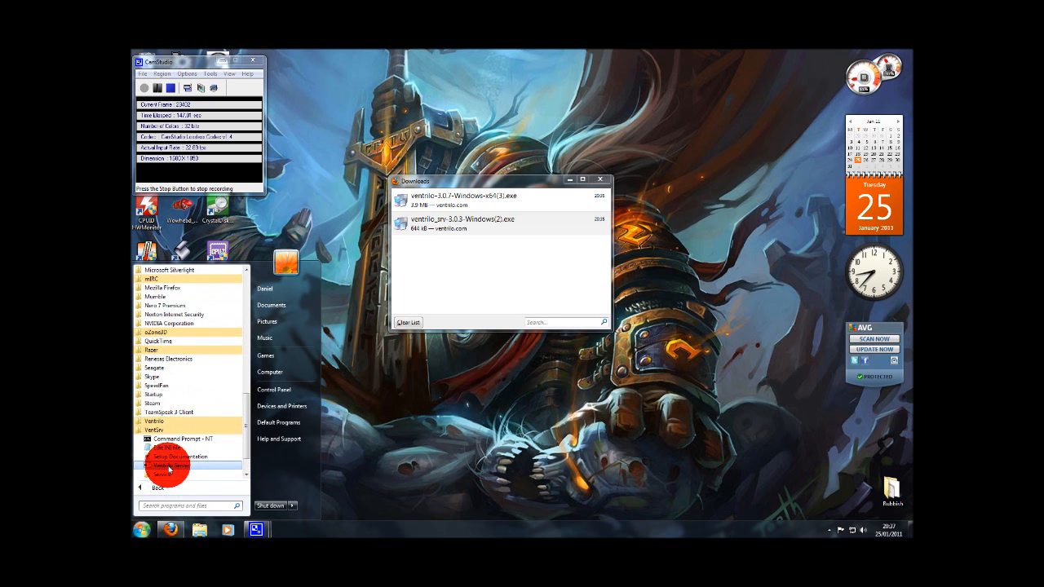
click(186, 465)
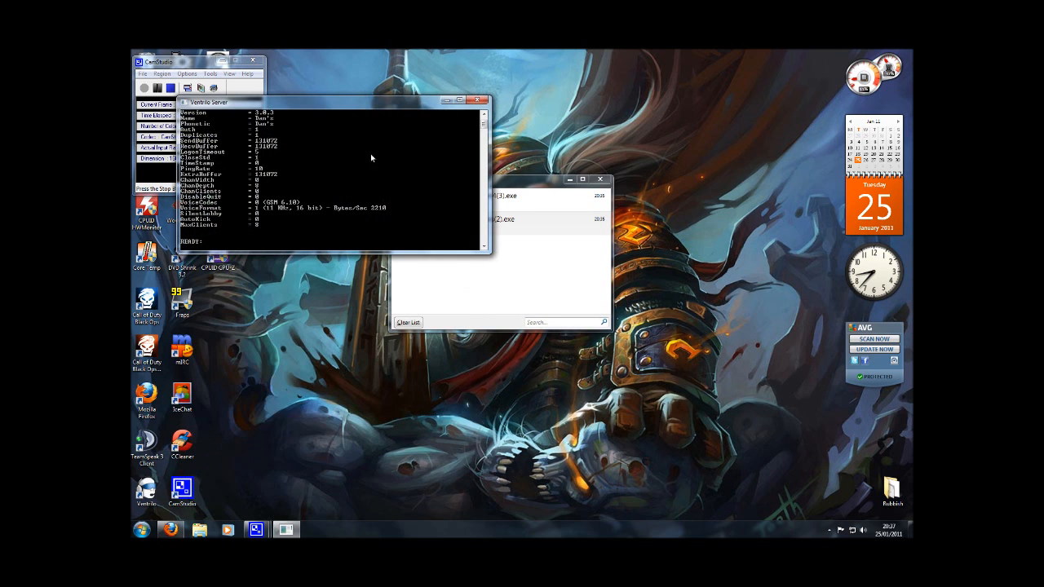
Step: Move the server console aside, close Downloads, and launch the Ventrilo client
drag(318, 97, 483, 125)
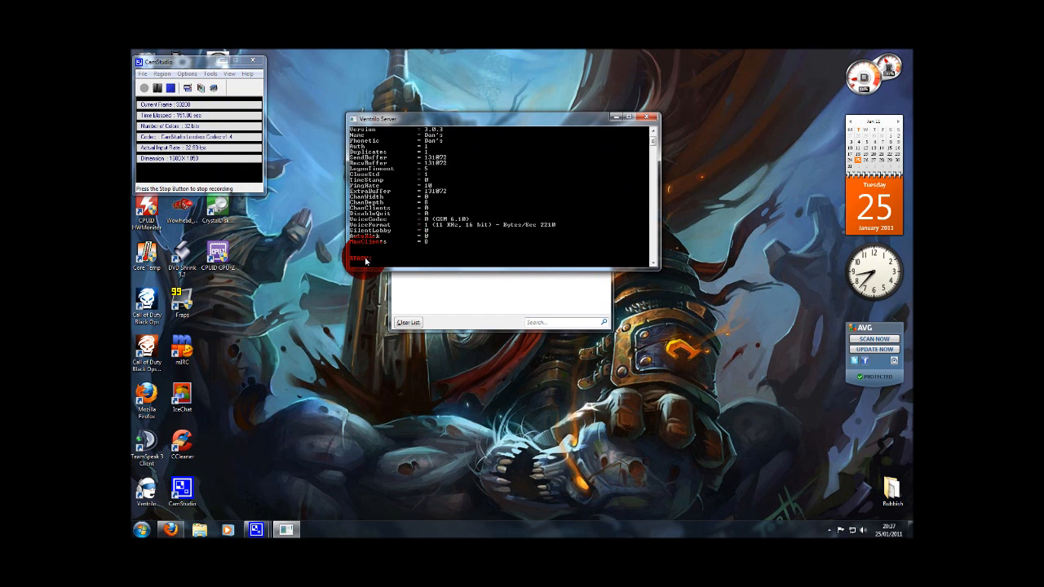
click(426, 291)
click(601, 180)
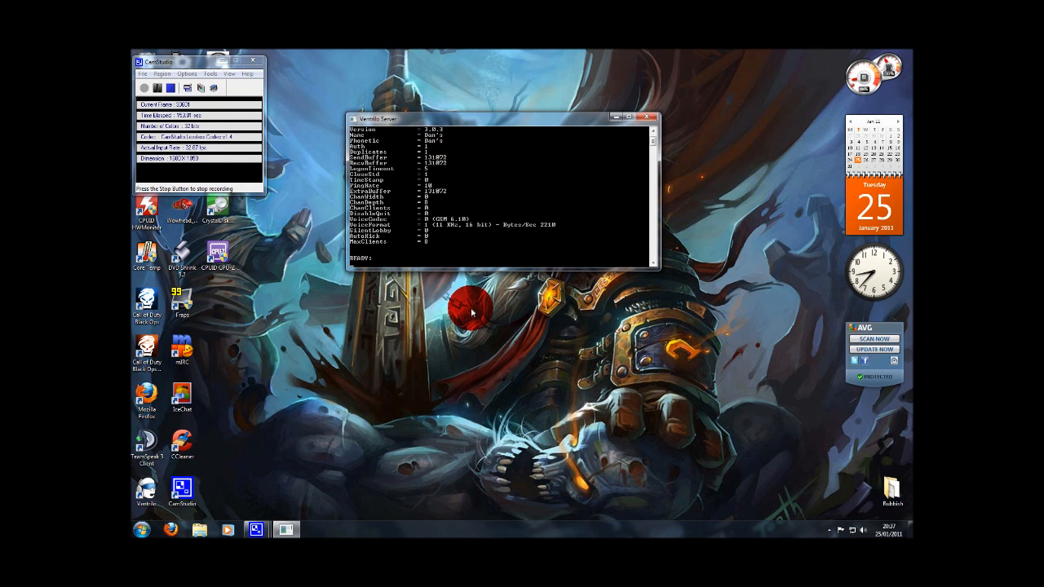
double_click(161, 492)
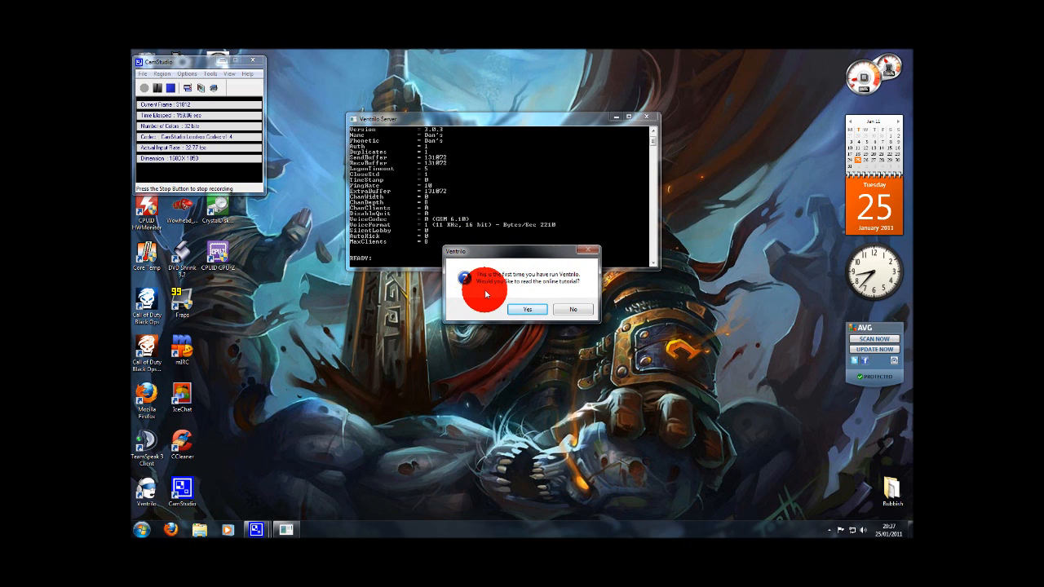
Step: Decline the tutorial and create a new user profile in the client
click(574, 309)
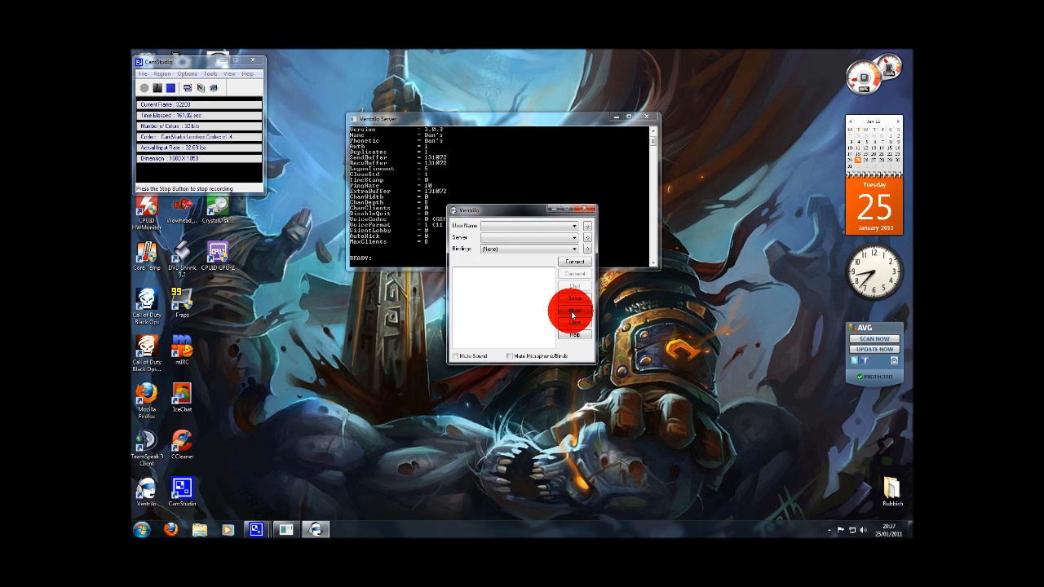
click(586, 228)
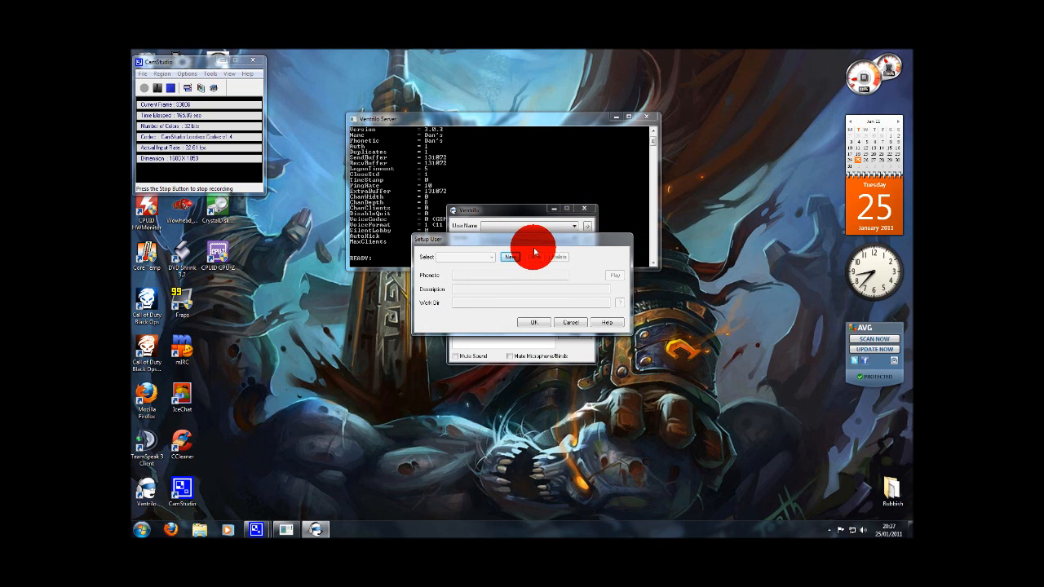
click(510, 257)
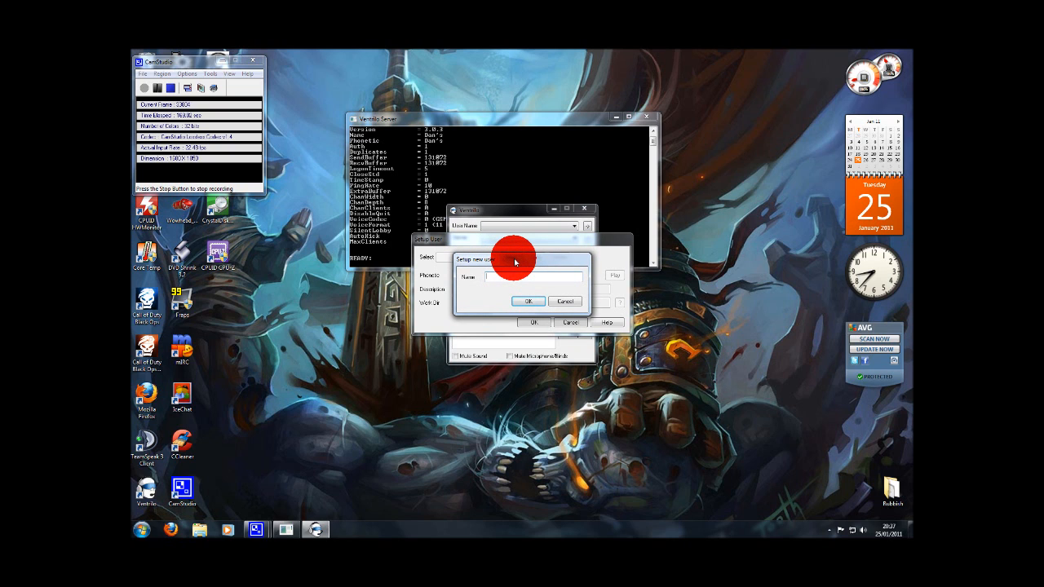
click(528, 301)
click(534, 322)
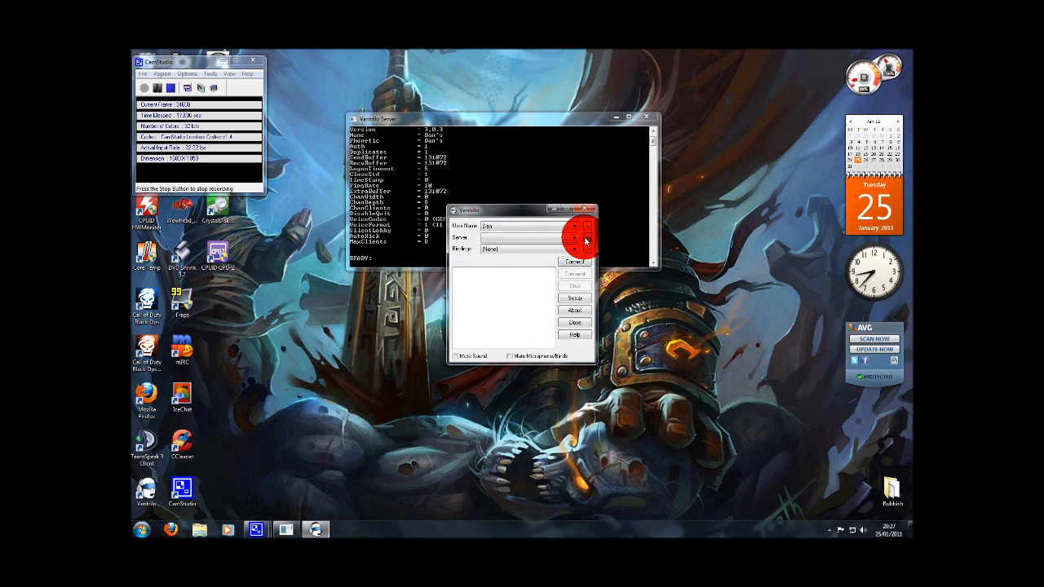
Step: Create the Test server profile for 127.0.0.1, port 3784, with its password
click(584, 236)
click(488, 226)
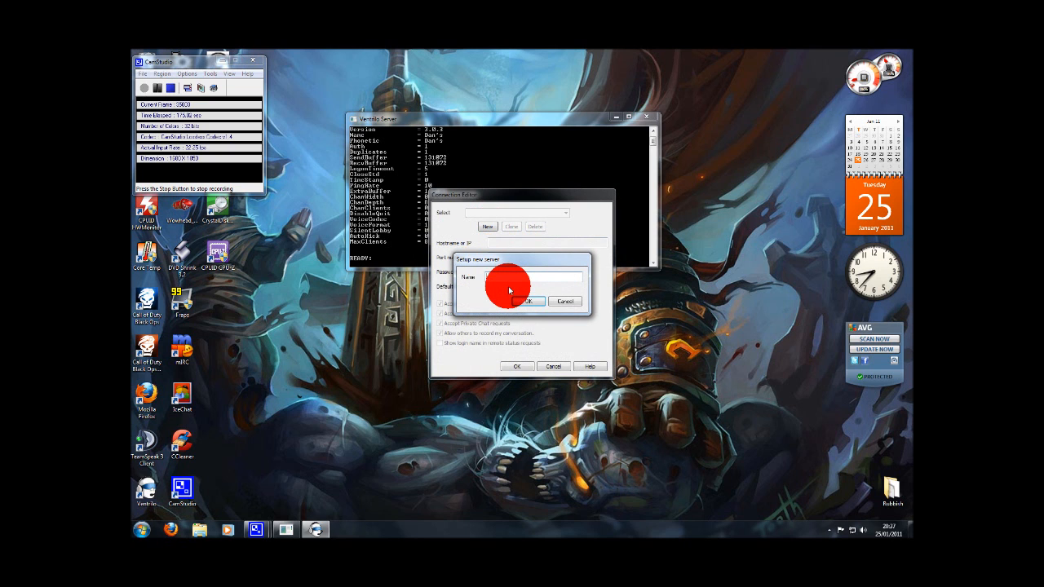
text(Dan)
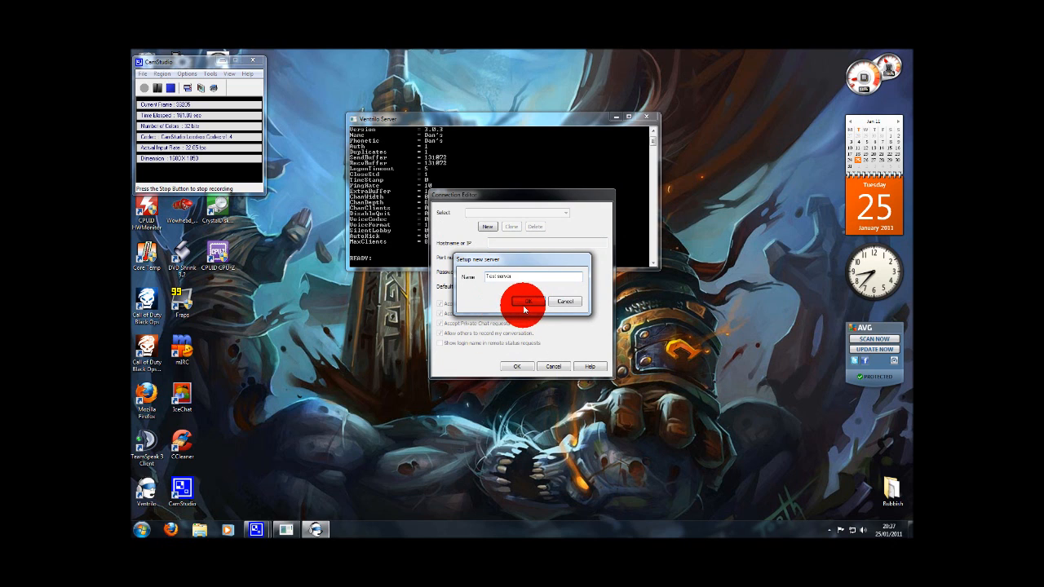
click(526, 301)
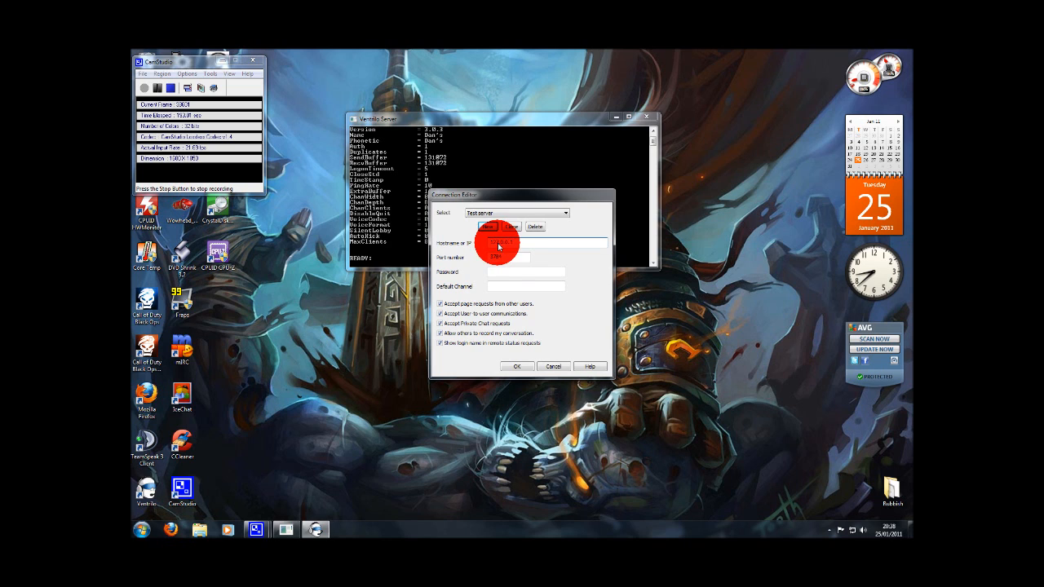
key(Tab)
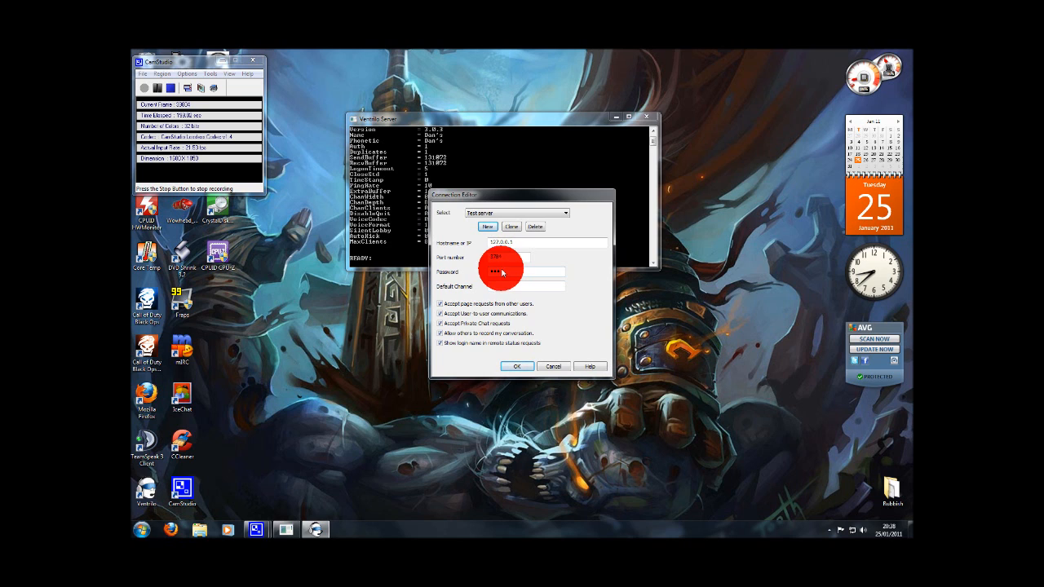
click(515, 368)
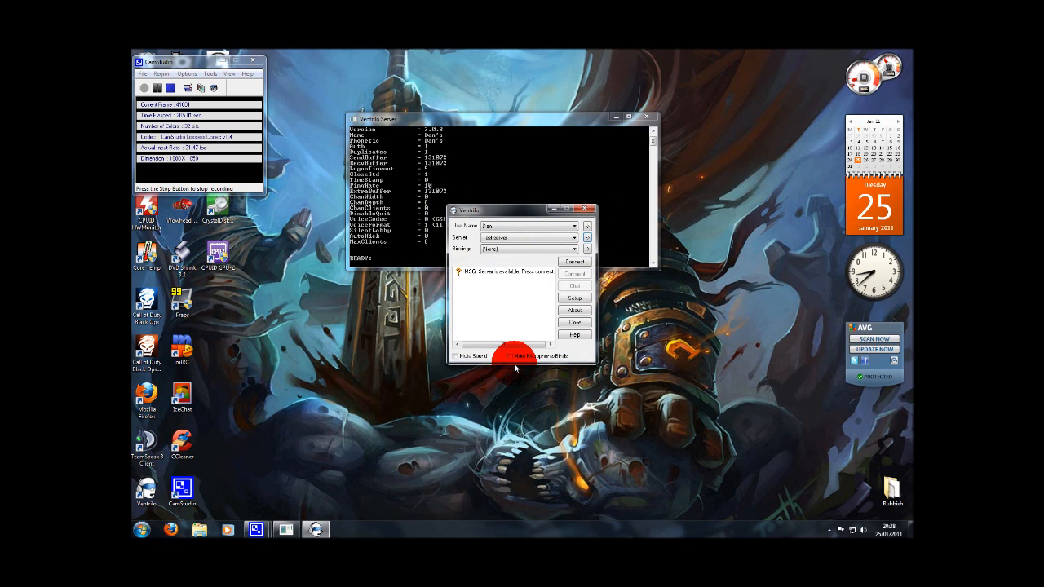
Step: Enlarge the Ventrilo window, connect to the local Test server, then switch to Firefox
drag(594, 366, 657, 394)
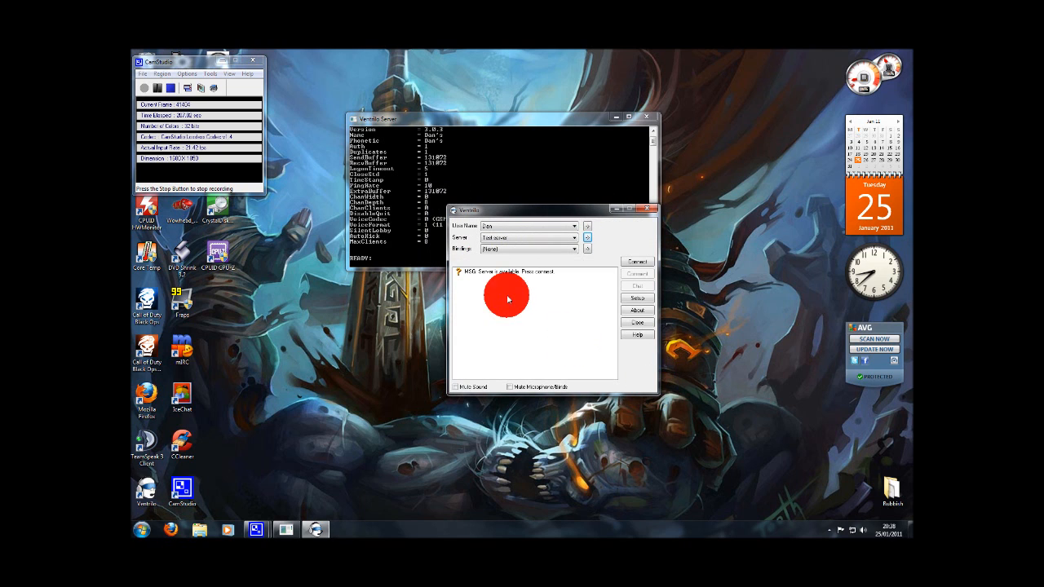
click(641, 262)
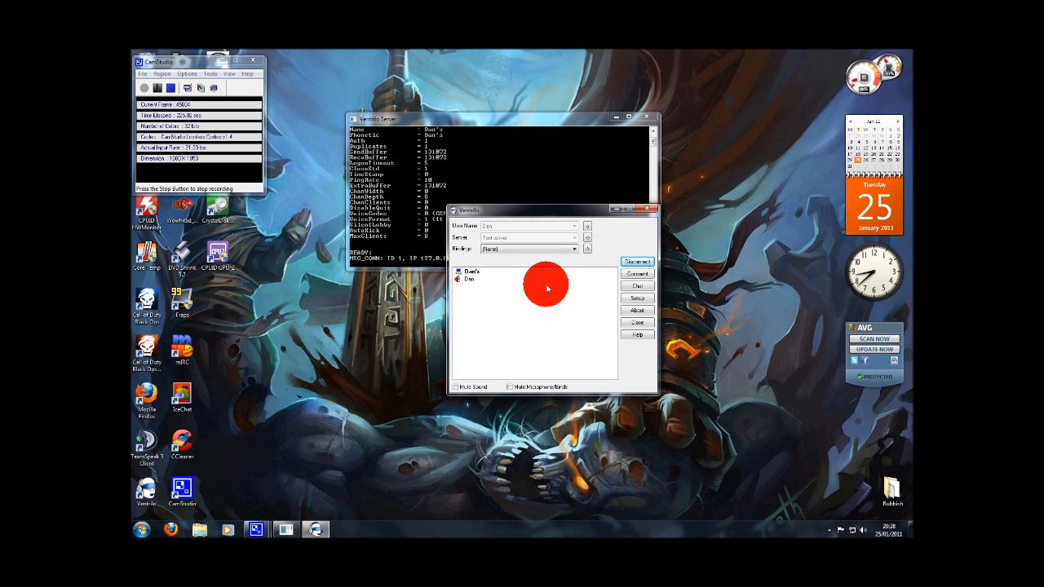
click(173, 530)
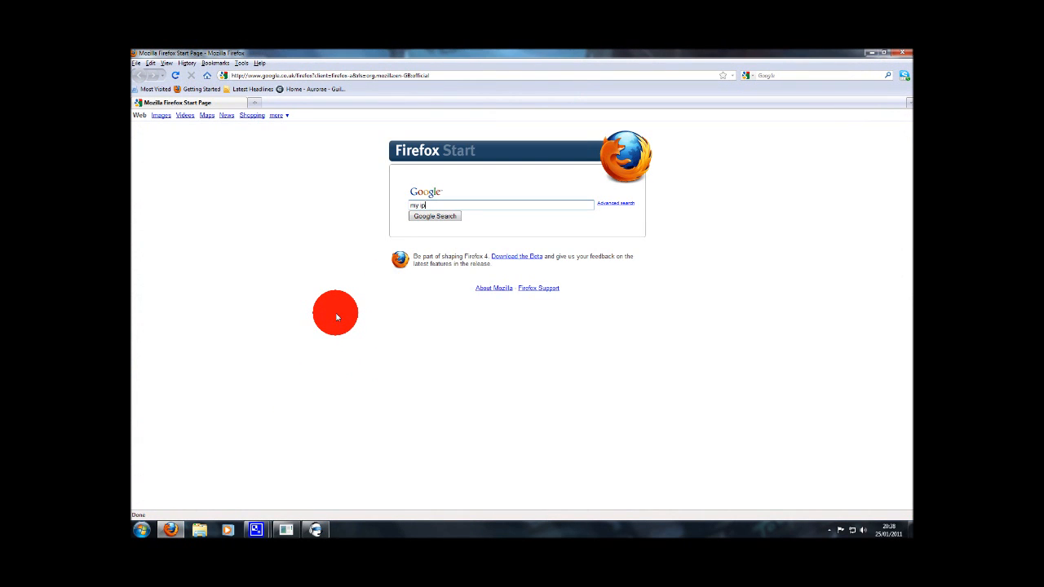
Step: Search Google for 'my ip', check Ventrilo's Connection Editor without changes, then minimize Firefox
key(Return)
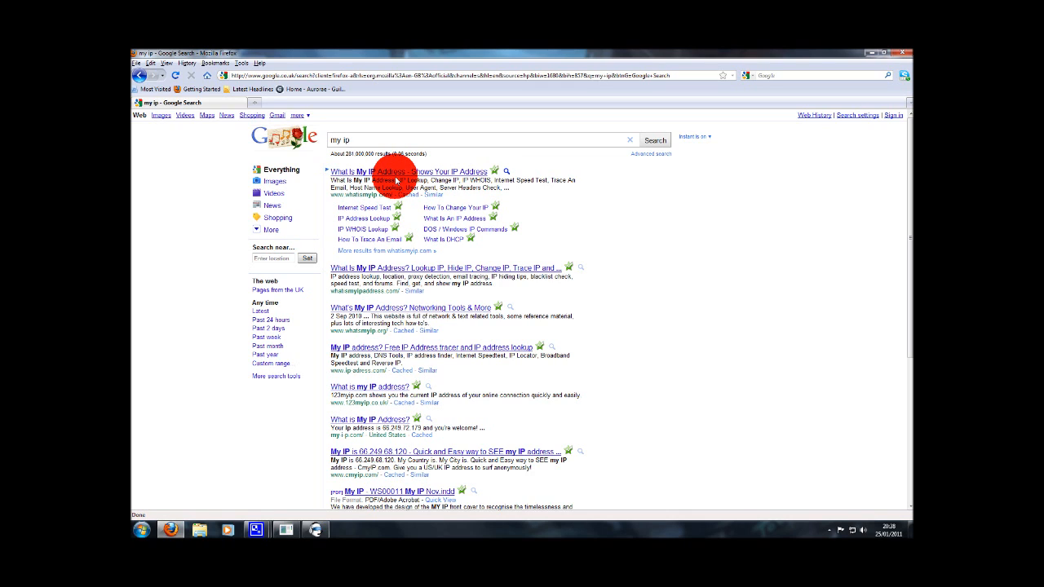
click(315, 530)
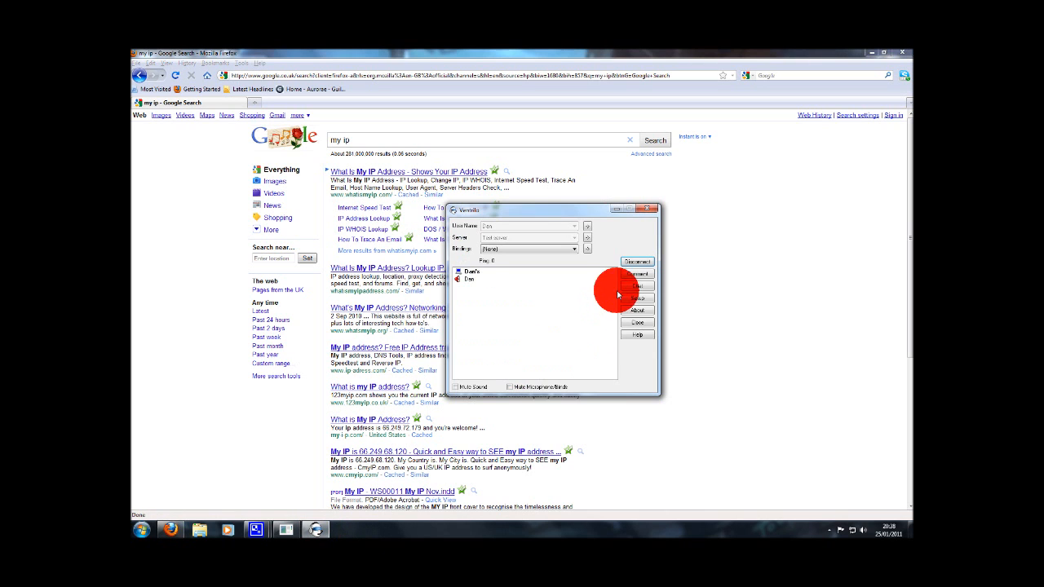
click(585, 239)
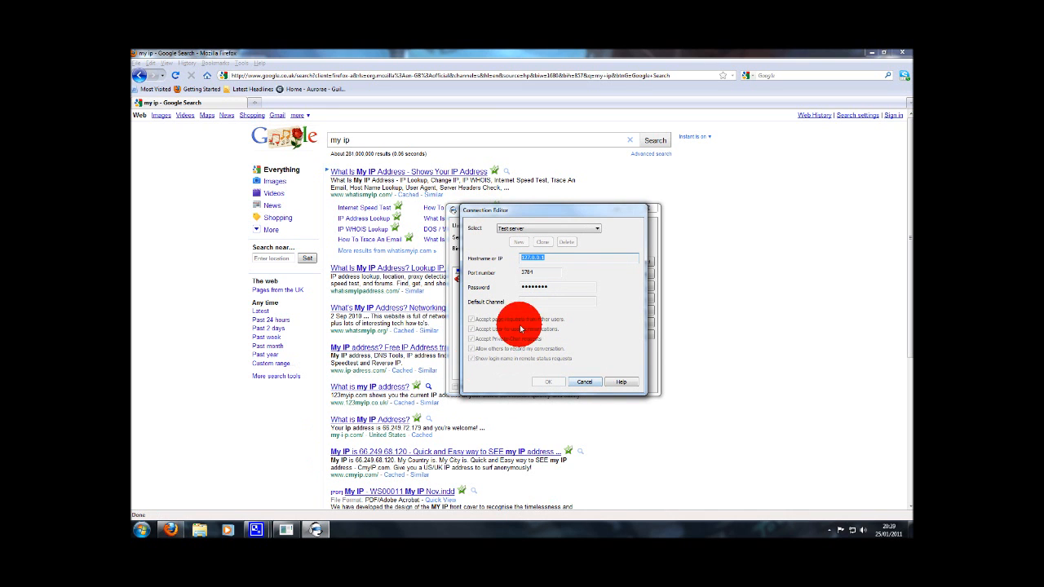
click(589, 383)
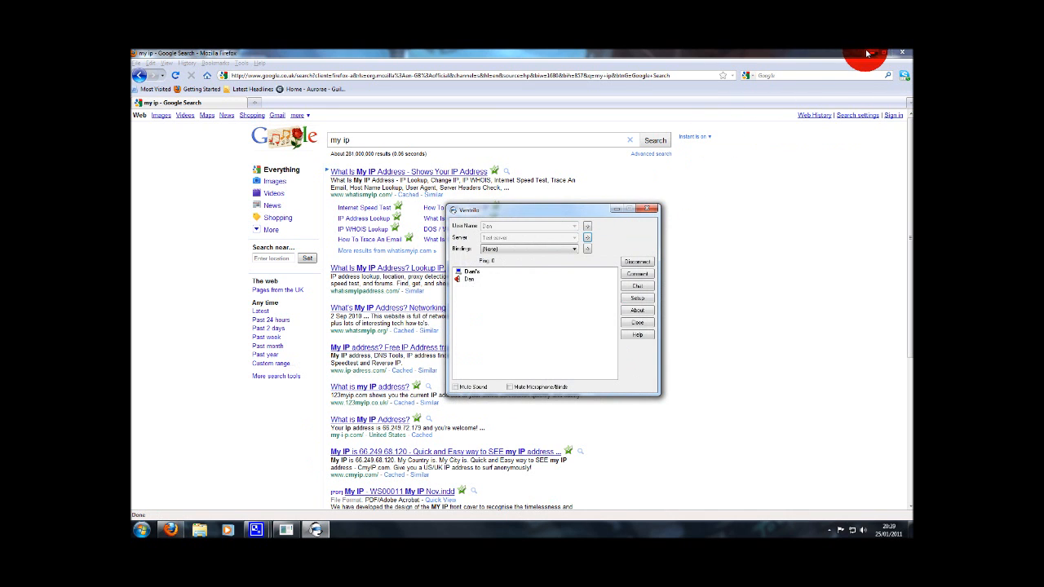
click(870, 52)
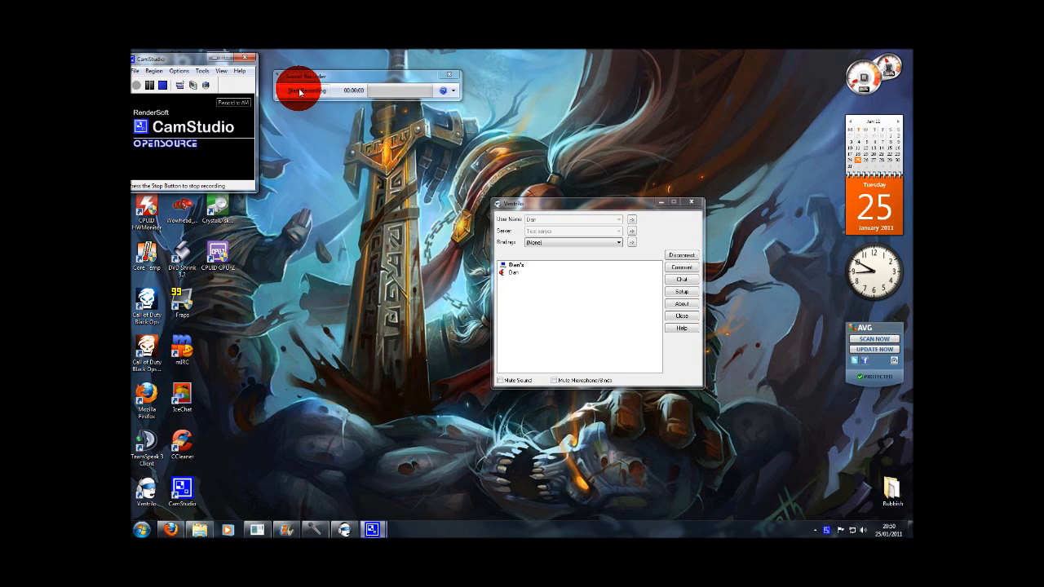
Step: Log in as server admin via the user's Server Admin > Login menu, entering the admin password
click(299, 92)
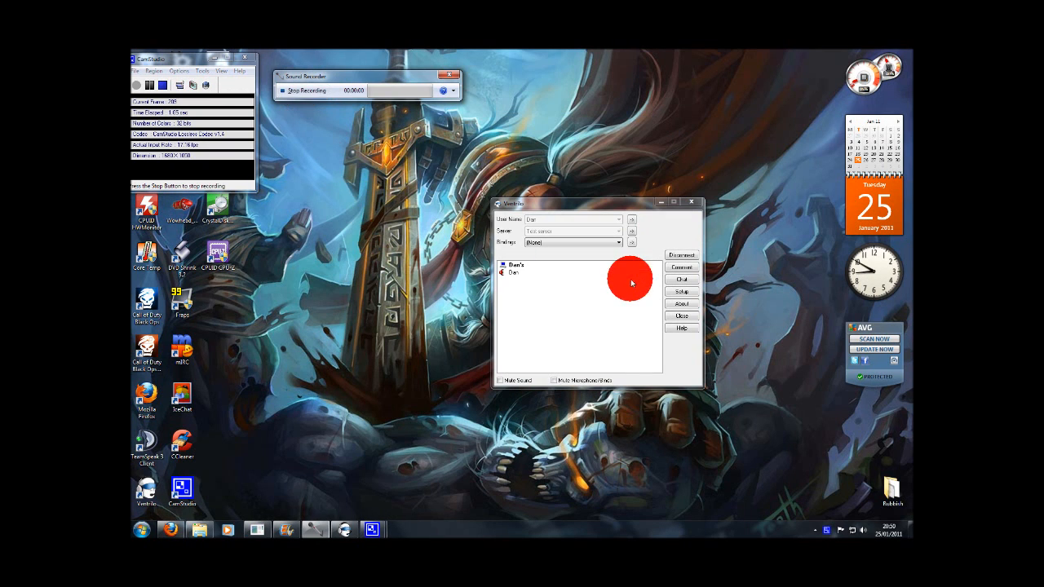
click(623, 343)
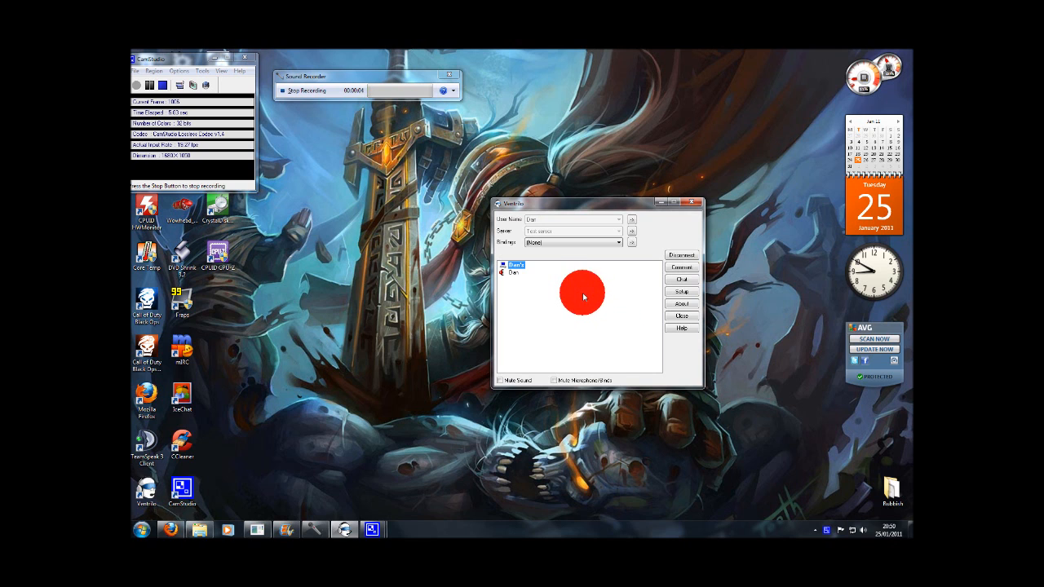
right_click(556, 272)
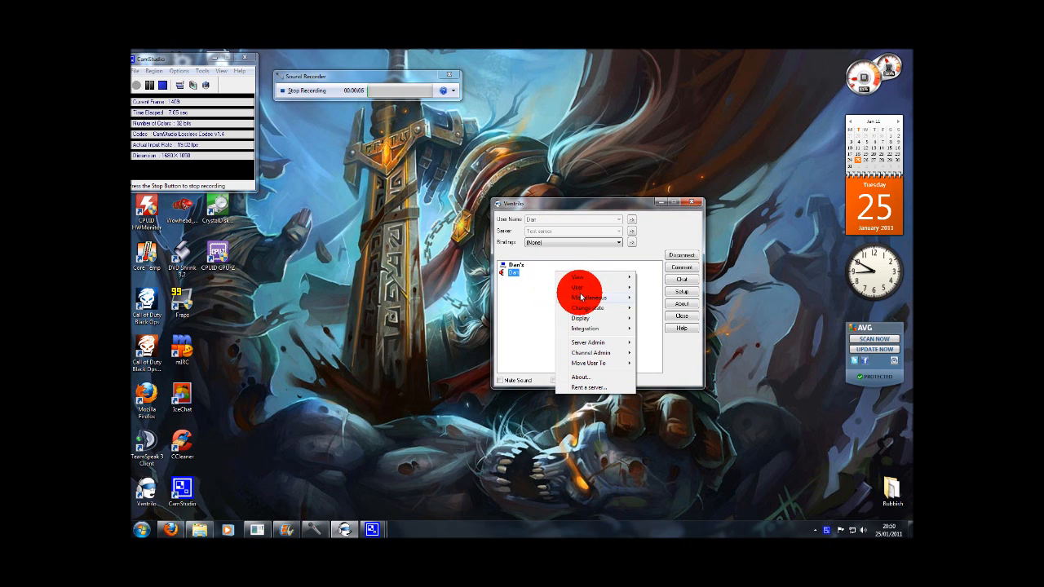
mouse_move(599, 342)
click(669, 346)
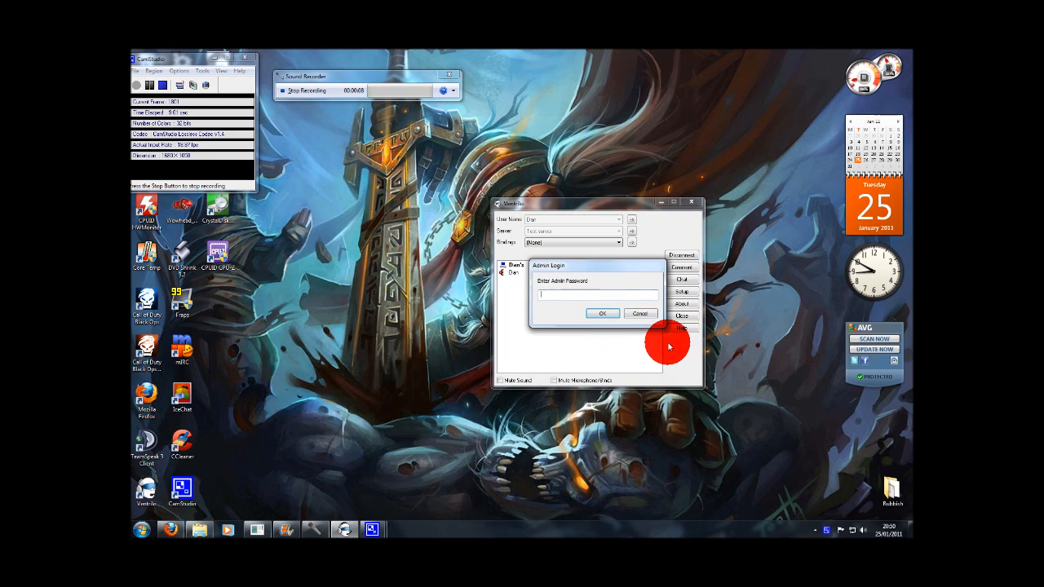
click(605, 316)
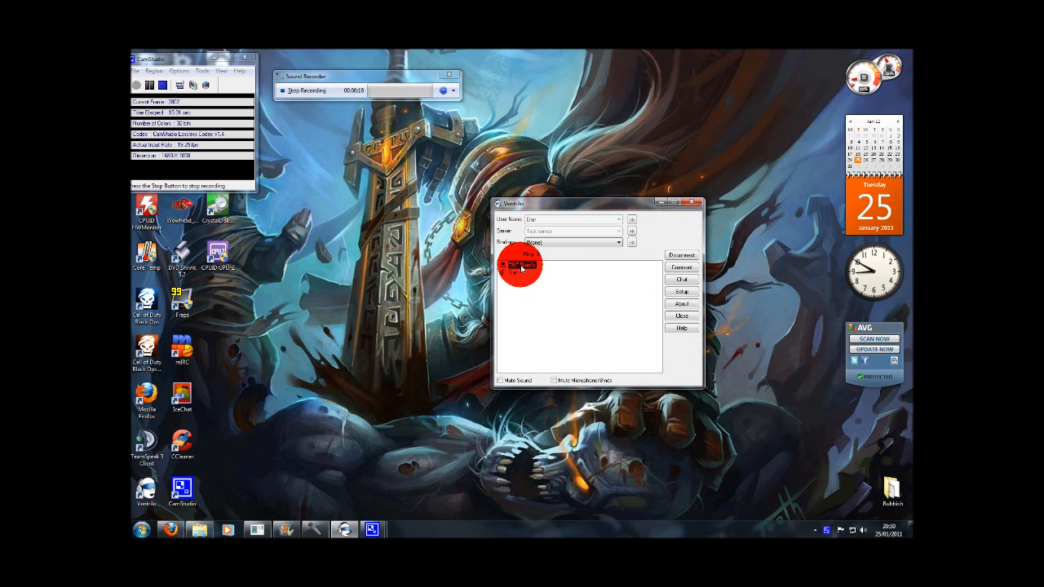
Step: Bring up the Channel Admin submenu from the server and user context menus
right_click(522, 266)
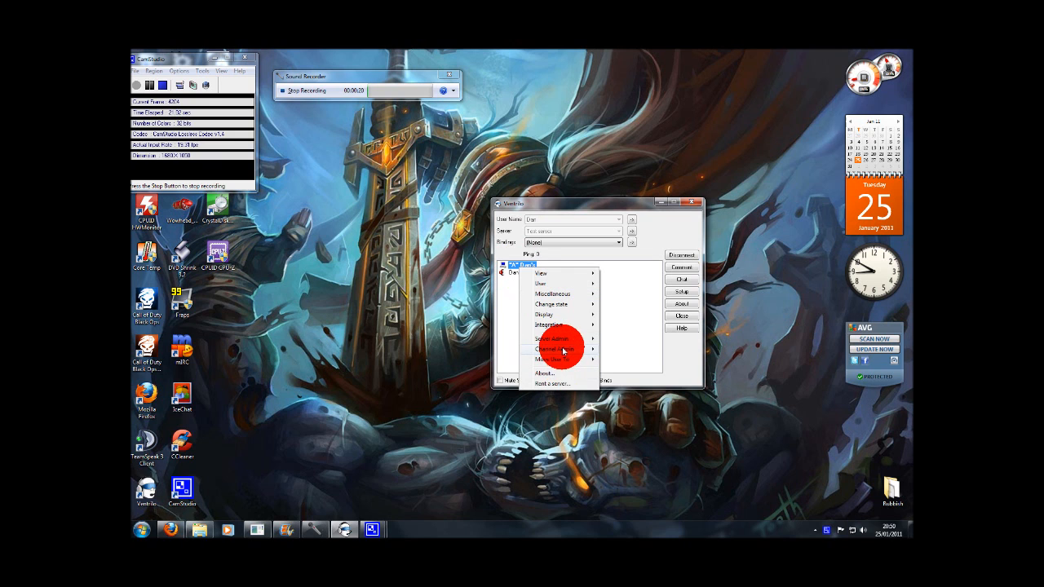
mouse_move(555, 338)
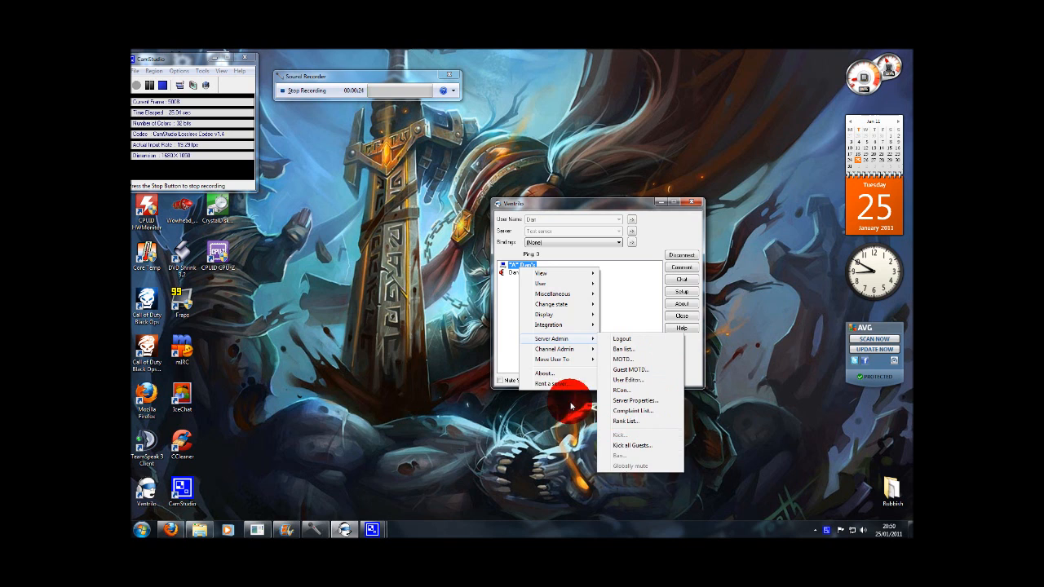
right_click(506, 272)
mouse_move(563, 346)
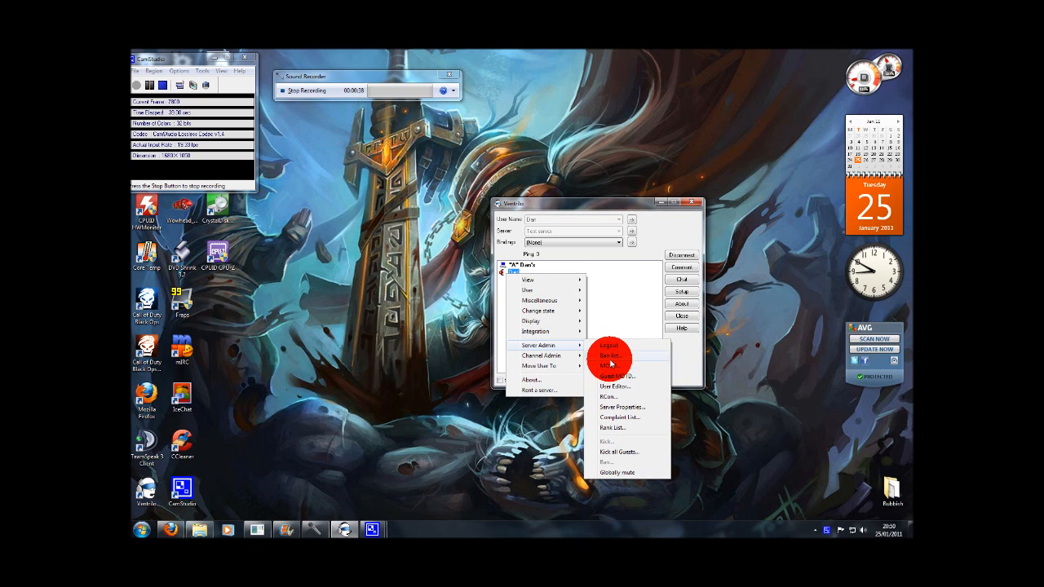
Step: Create a channel called 'Name' with default settings under the Test server and join it
click(506, 265)
right_click(517, 266)
click(620, 348)
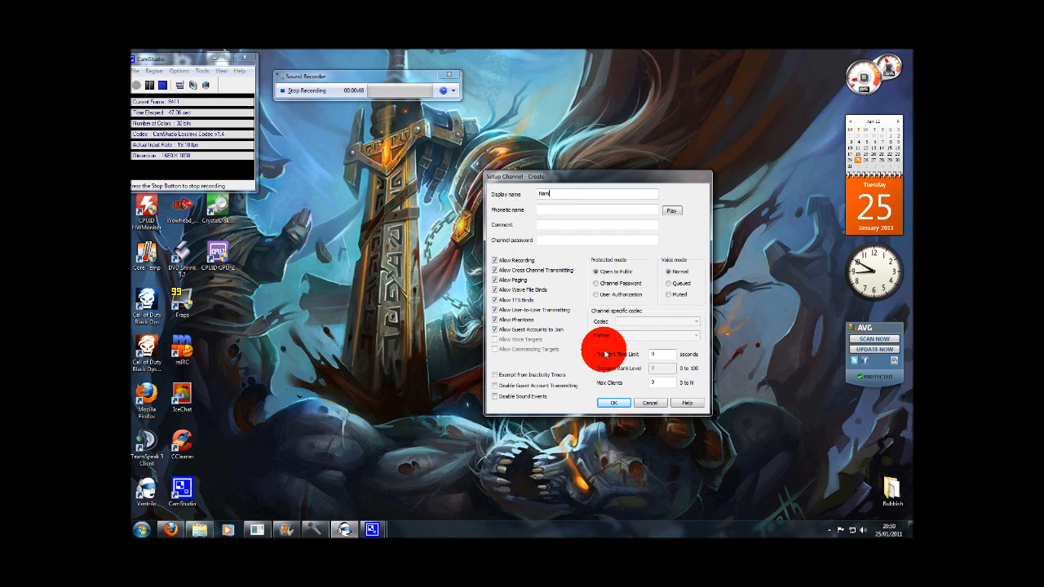
click(613, 403)
click(516, 280)
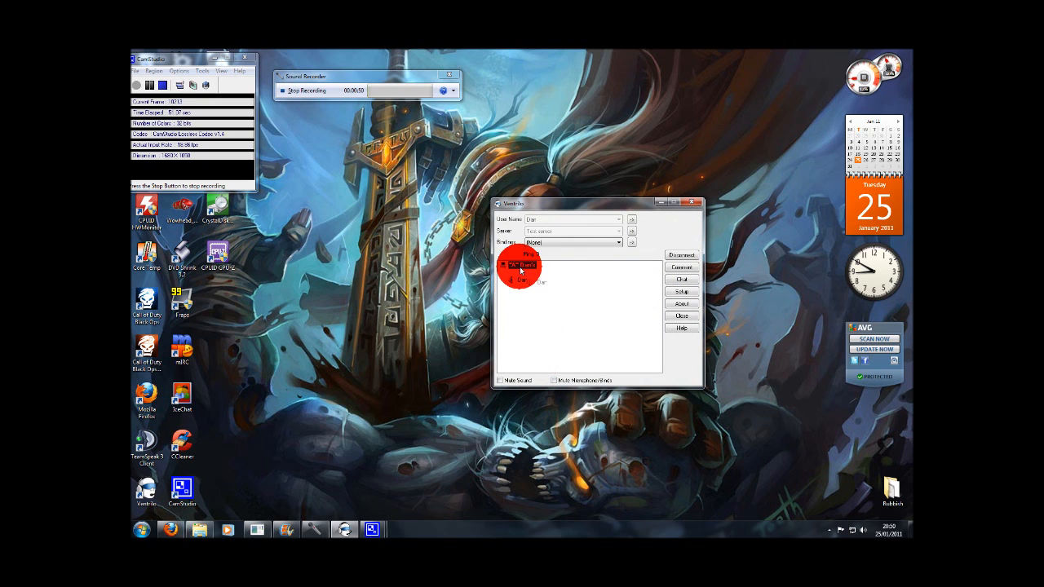
double_click(512, 280)
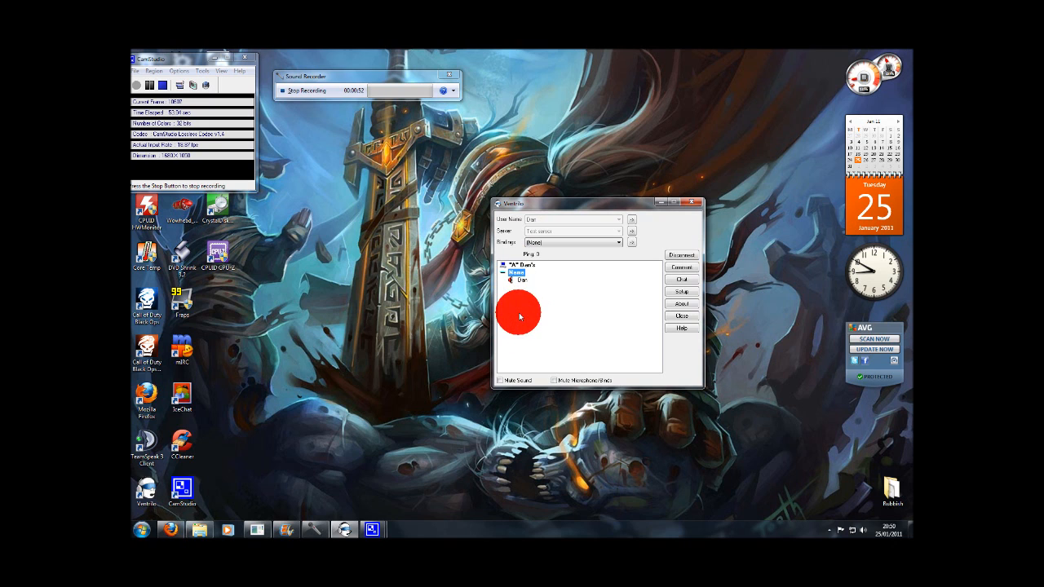